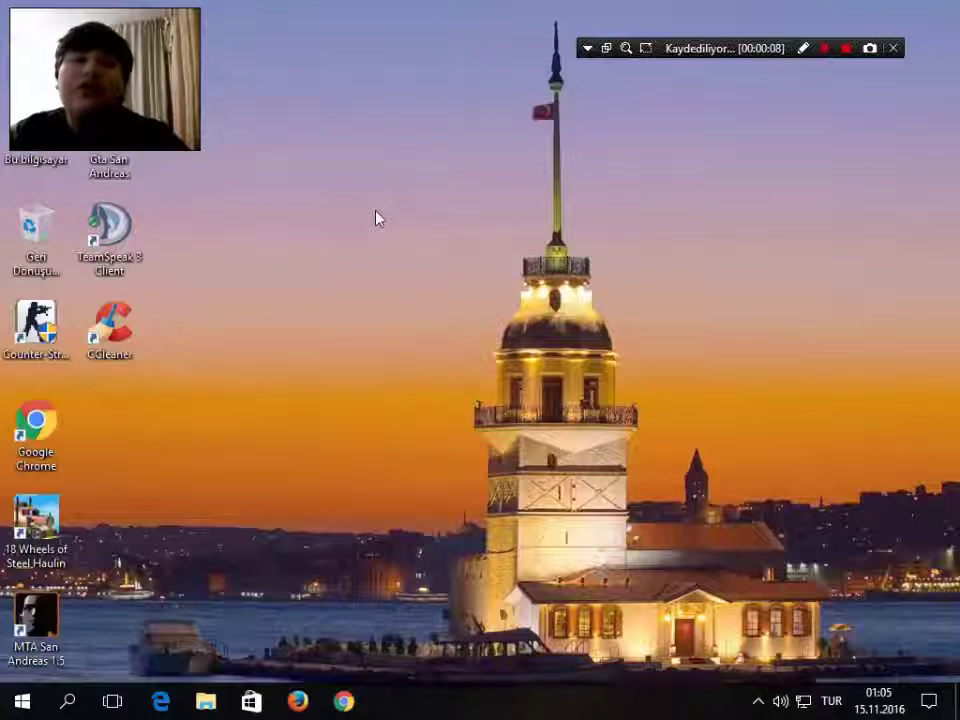
{"action": "right_click", "coordinate": [358, 215]}
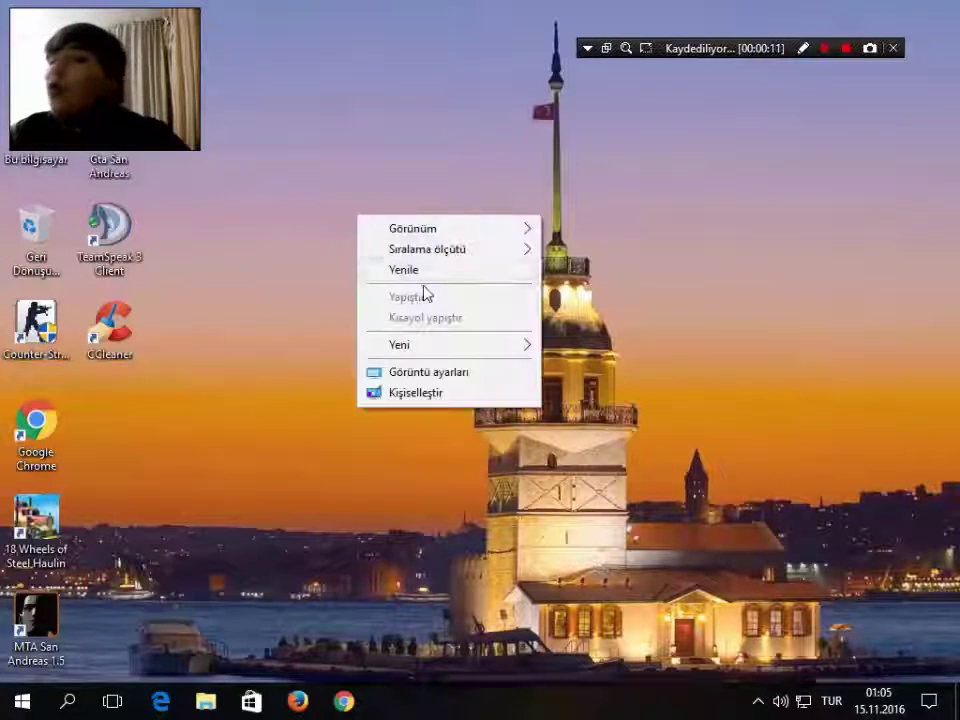
{"action": "left_click", "coordinate": [395, 268]}
{"action": "right_click", "coordinate": [352, 291]}
{"action": "left_click", "coordinate": [396, 343]}
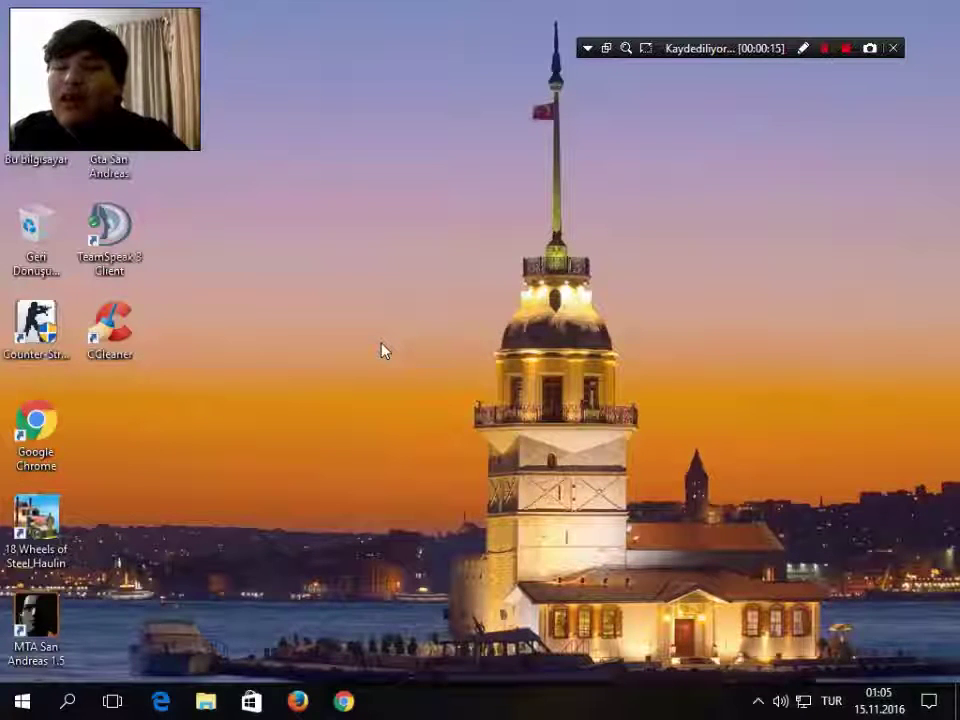
{"action": "right_click", "coordinate": [381, 347]}
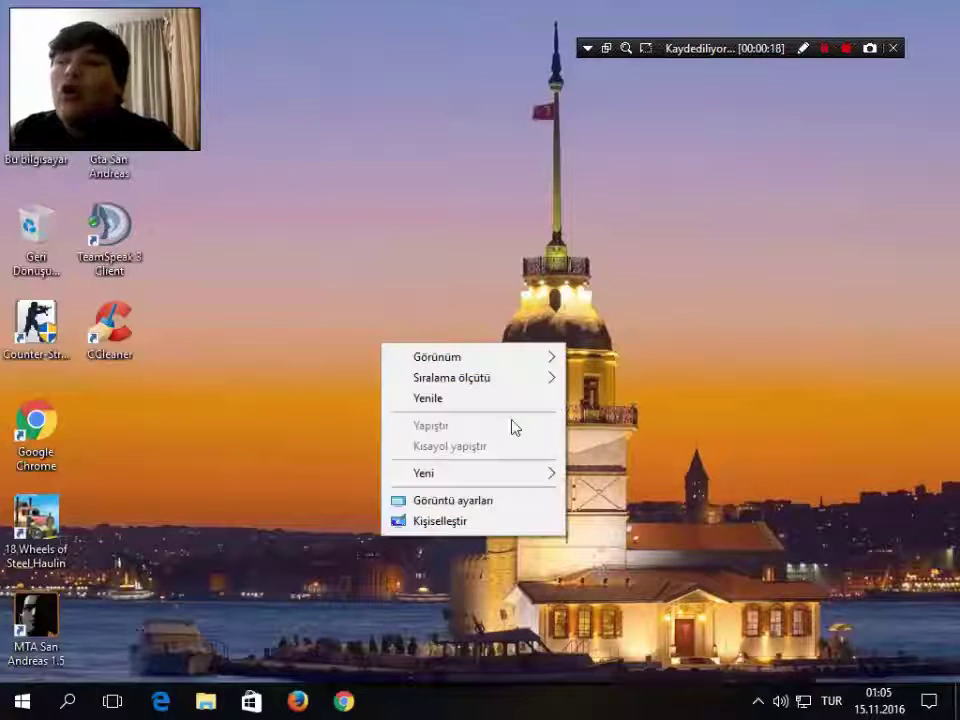
{"action": "left_click", "coordinate": [480, 398]}
Search for "den" in the system search and open Denetim Masası.
{"action": "key", "text": "super"}
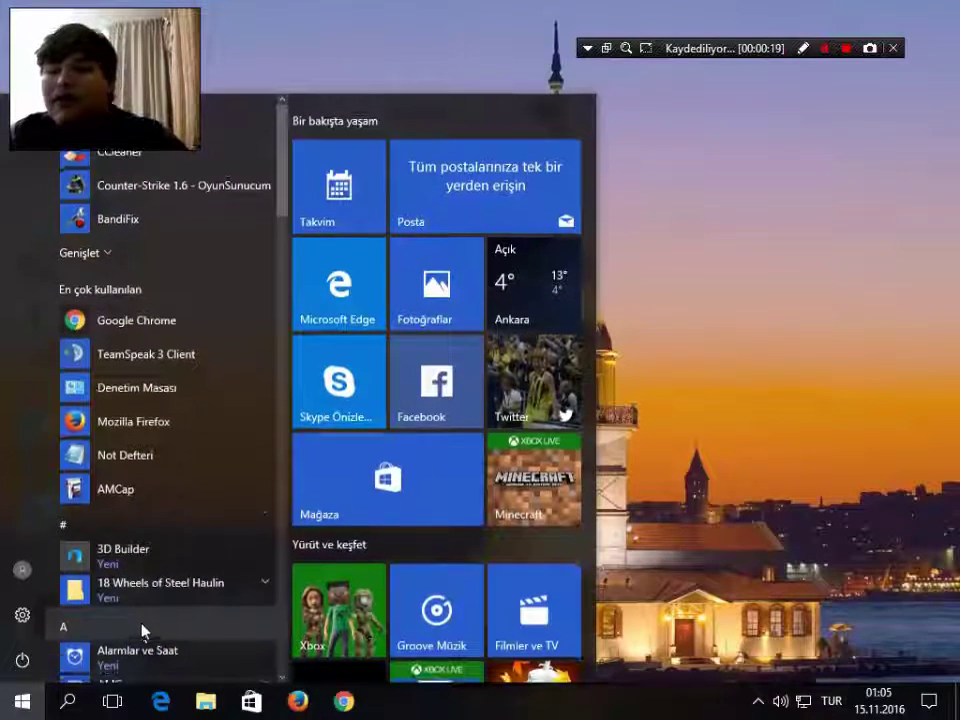
{"action": "scroll", "coordinate": [141, 630], "scroll_direction": "down", "scroll_amount": 2}
{"action": "left_click", "coordinate": [135, 553]}
{"action": "type", "text": "d"}
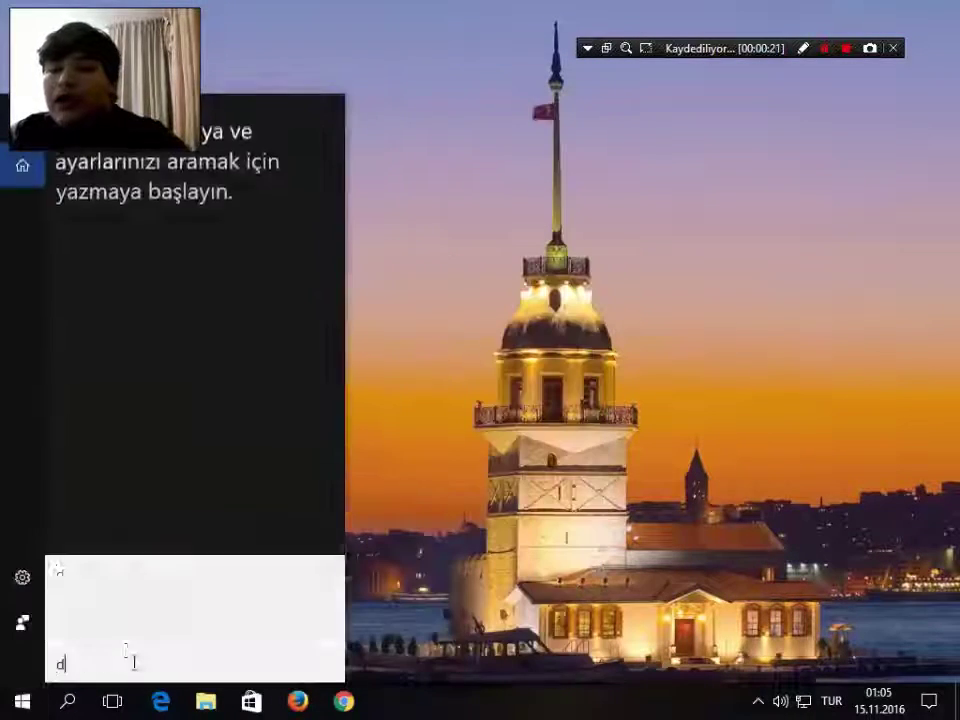
{"action": "type", "text": "en"}
{"action": "left_click", "coordinate": [122, 224]}
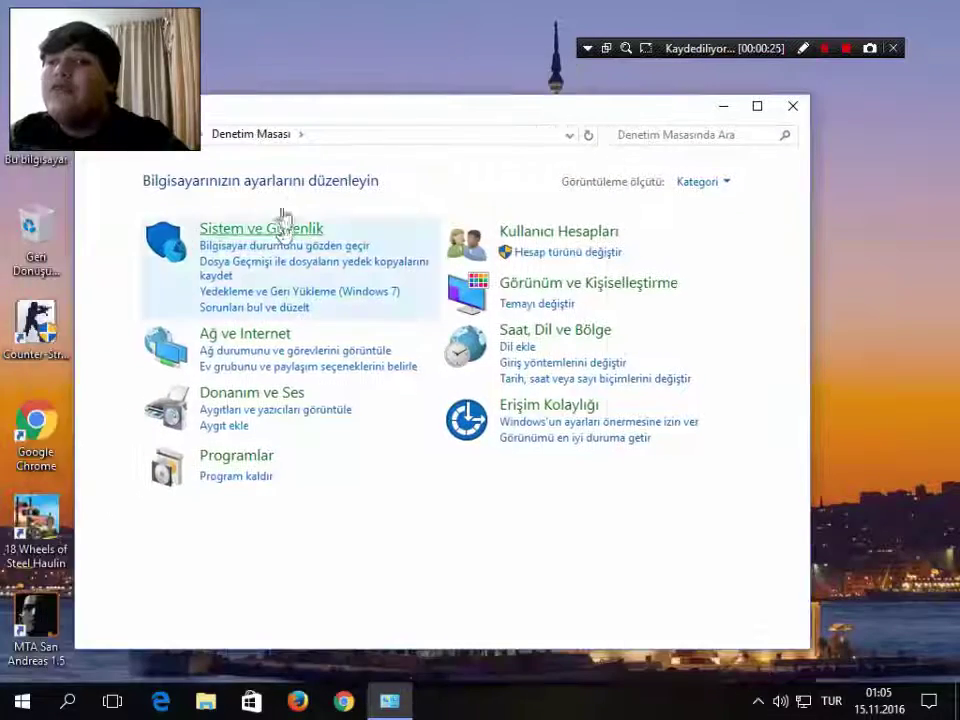
Look through the entries of the Sistem ve Güvenlik category in Denetim Masası and close the window.
{"action": "left_click", "coordinate": [284, 225]}
{"action": "scroll", "coordinate": [317, 161], "scroll_direction": "down", "scroll_amount": 1}
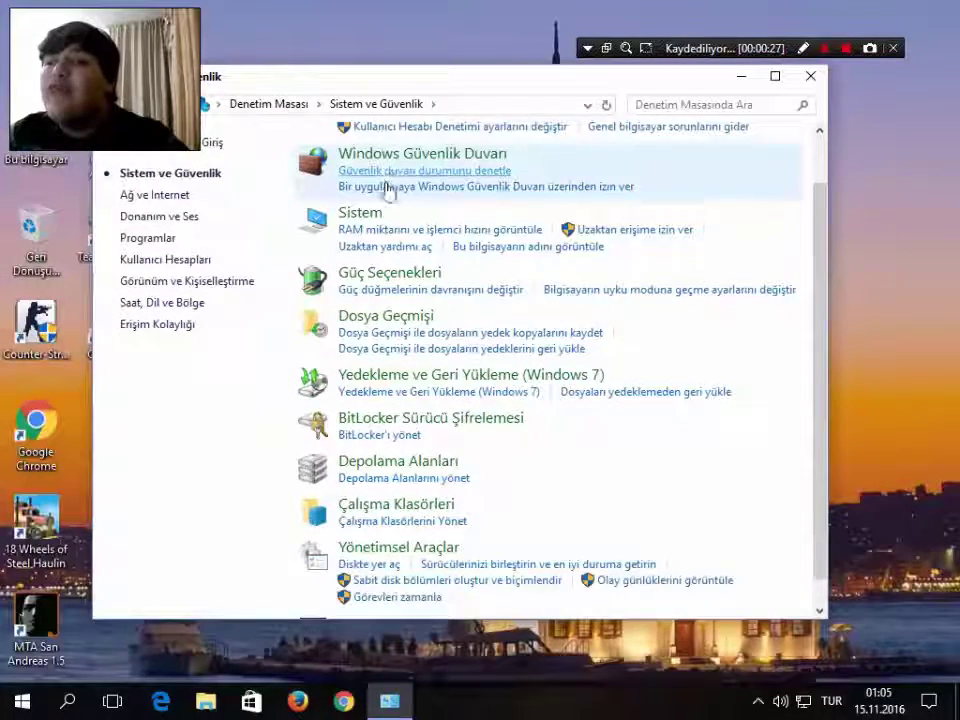
{"action": "scroll", "coordinate": [388, 190], "scroll_direction": "up", "scroll_amount": 1}
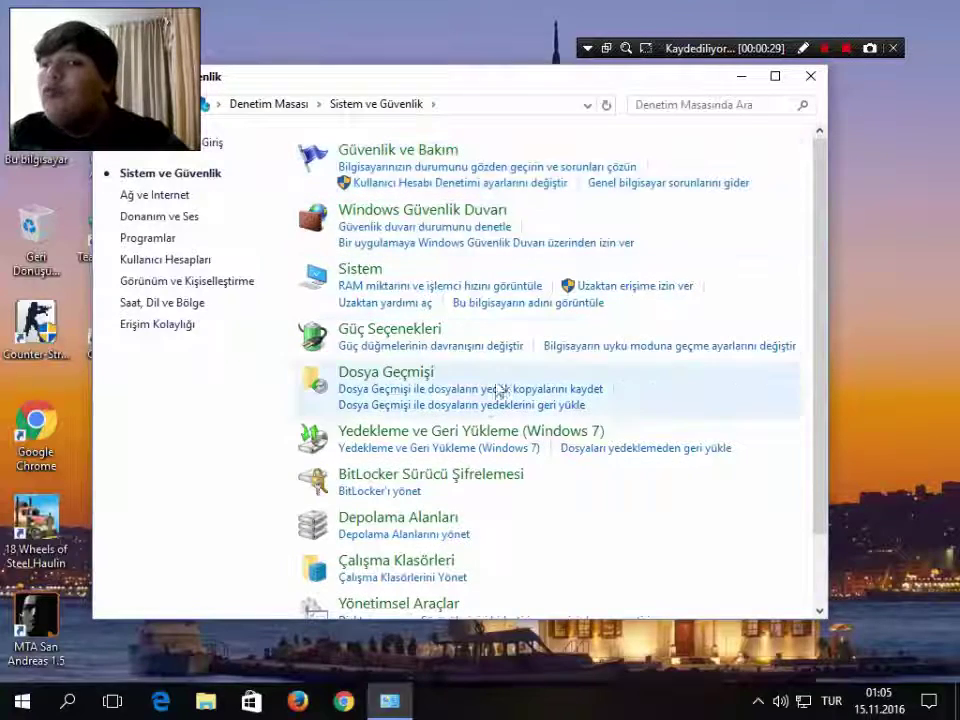
{"action": "scroll", "coordinate": [484, 484], "scroll_direction": "down", "scroll_amount": 2}
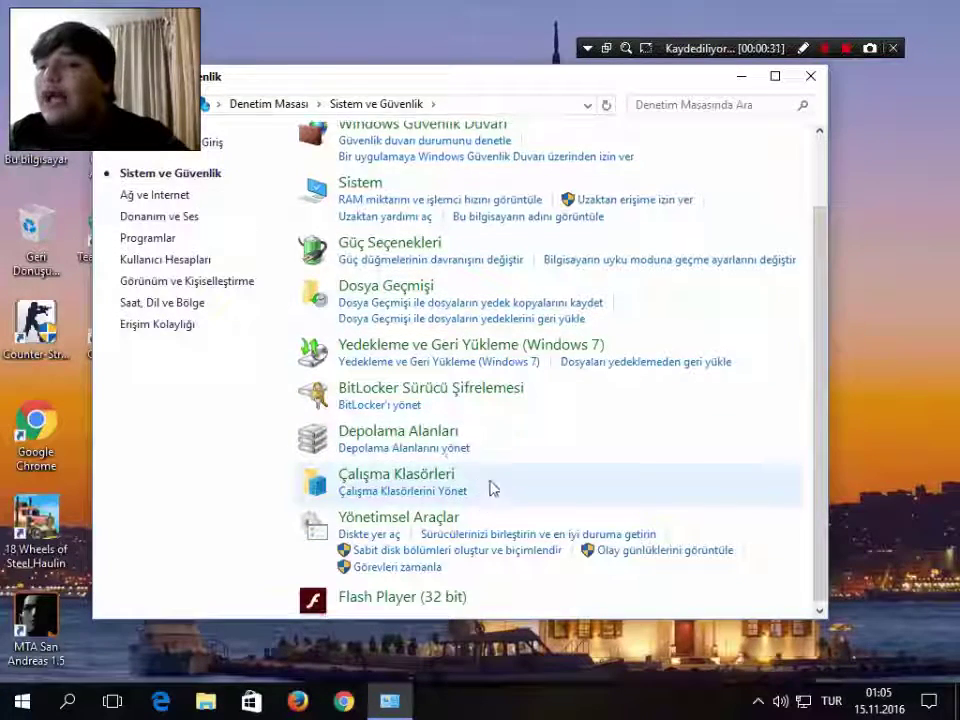
{"action": "scroll", "coordinate": [406, 382], "scroll_direction": "up", "scroll_amount": 2}
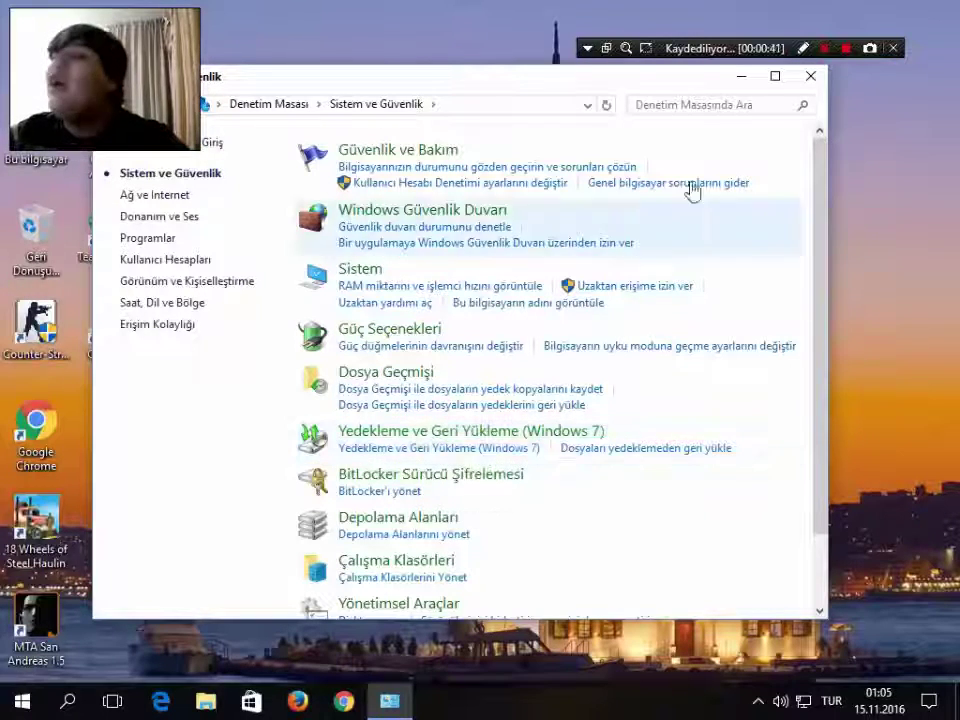
{"action": "left_click_drag", "start_coordinate": [473, 87], "coordinate": [321, 1]}
{"action": "right_click", "coordinate": [389, 46]}
{"action": "left_click", "coordinate": [443, 82]}
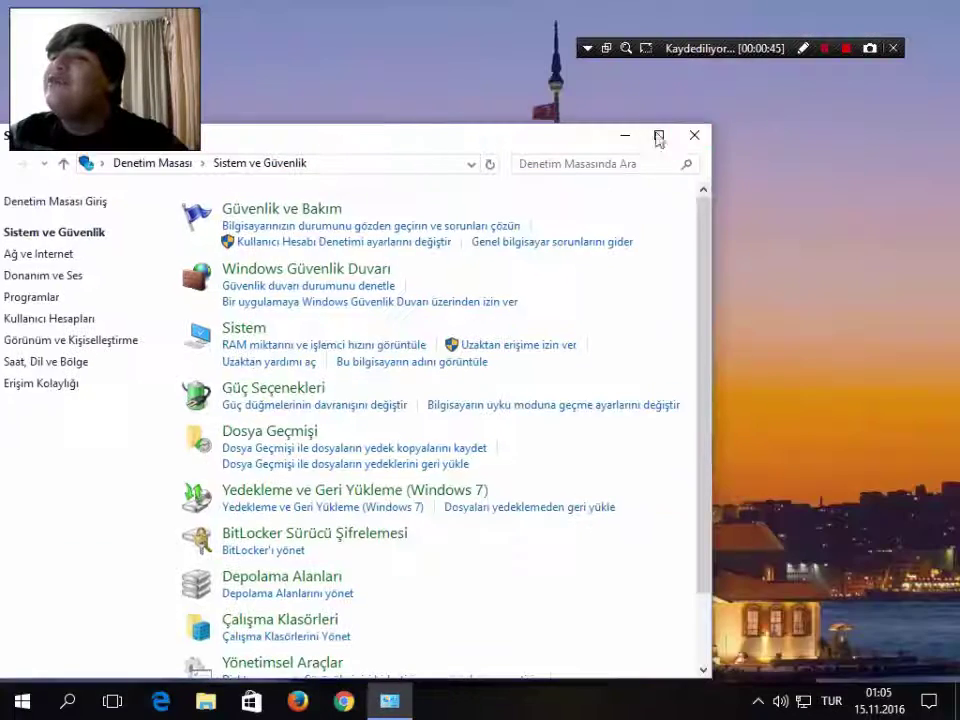
{"action": "left_click", "coordinate": [697, 134]}
{"action": "right_click", "coordinate": [324, 94]}
{"action": "right_click", "coordinate": [377, 146]}
{"action": "left_click", "coordinate": [378, 197]}
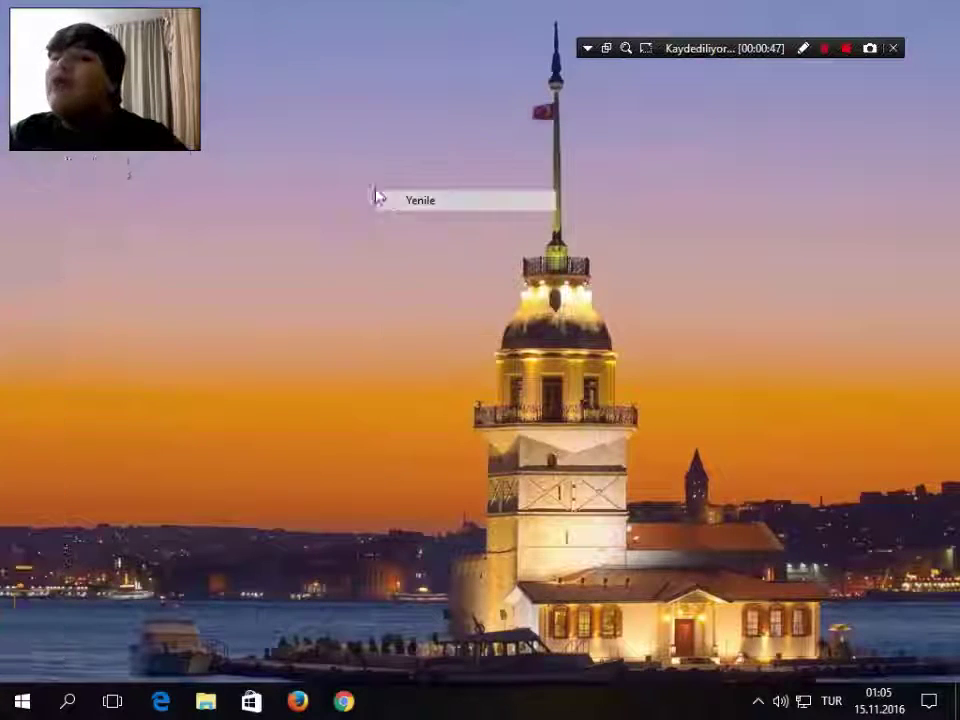
{"action": "right_click", "coordinate": [190, 137]}
{"action": "left_click", "coordinate": [270, 198]}
{"action": "right_click", "coordinate": [271, 199]}
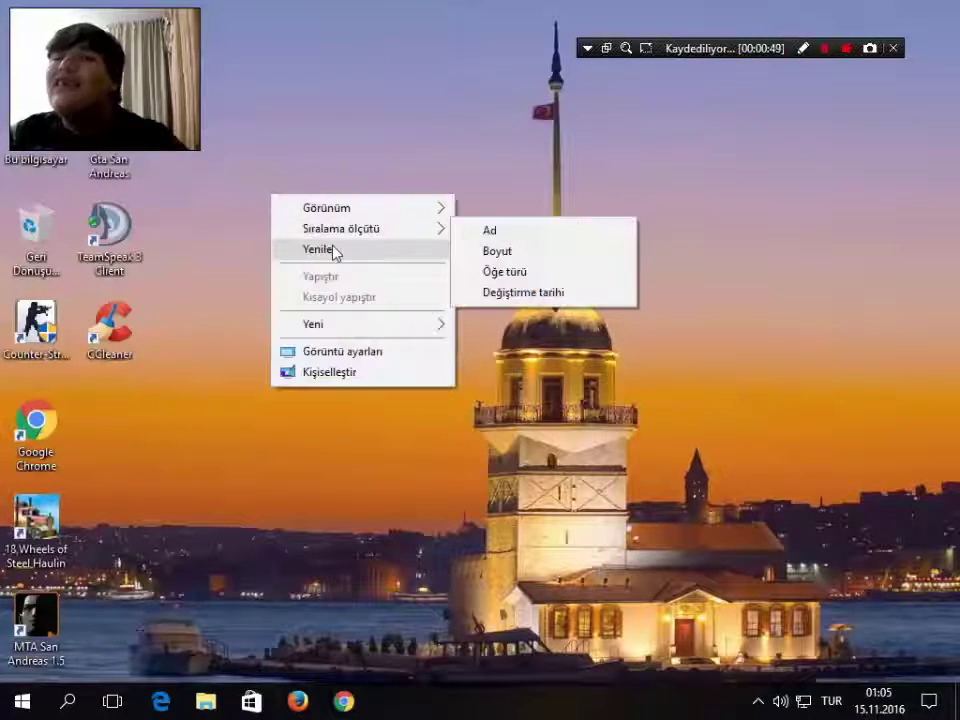
{"action": "left_click", "coordinate": [333, 252]}
Open the system properties of Bu bilgisayar and expand Görüntü bağdaştırıcıları in Aygıt Yöneticisi.
{"action": "double_click", "coordinate": [26, 166]}
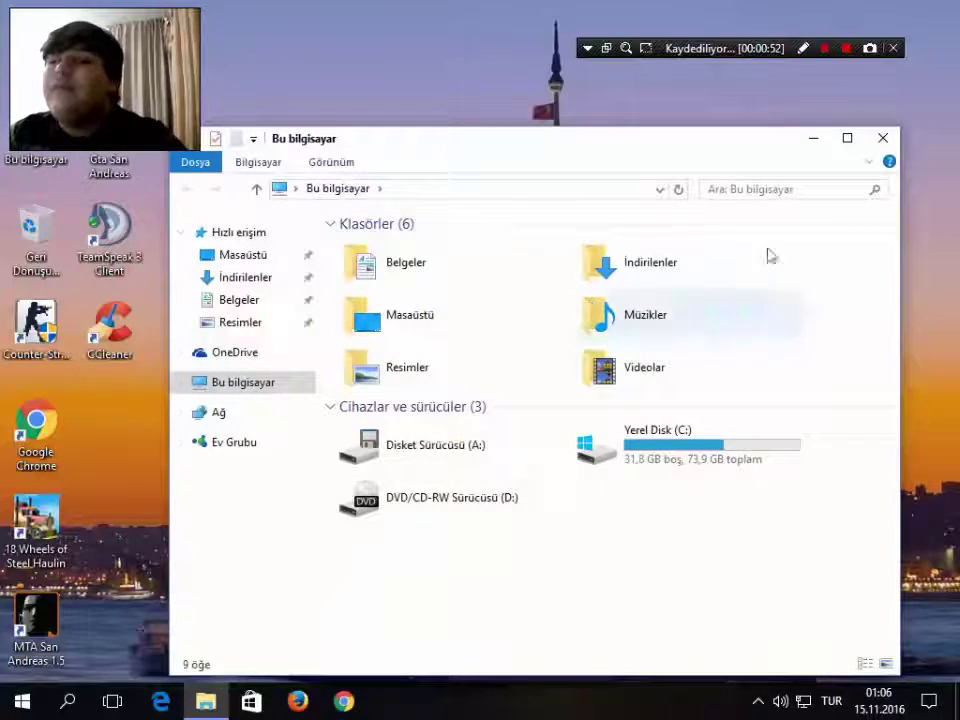
{"action": "left_click", "coordinate": [882, 138]}
{"action": "right_click", "coordinate": [24, 128]}
{"action": "left_click", "coordinate": [75, 342]}
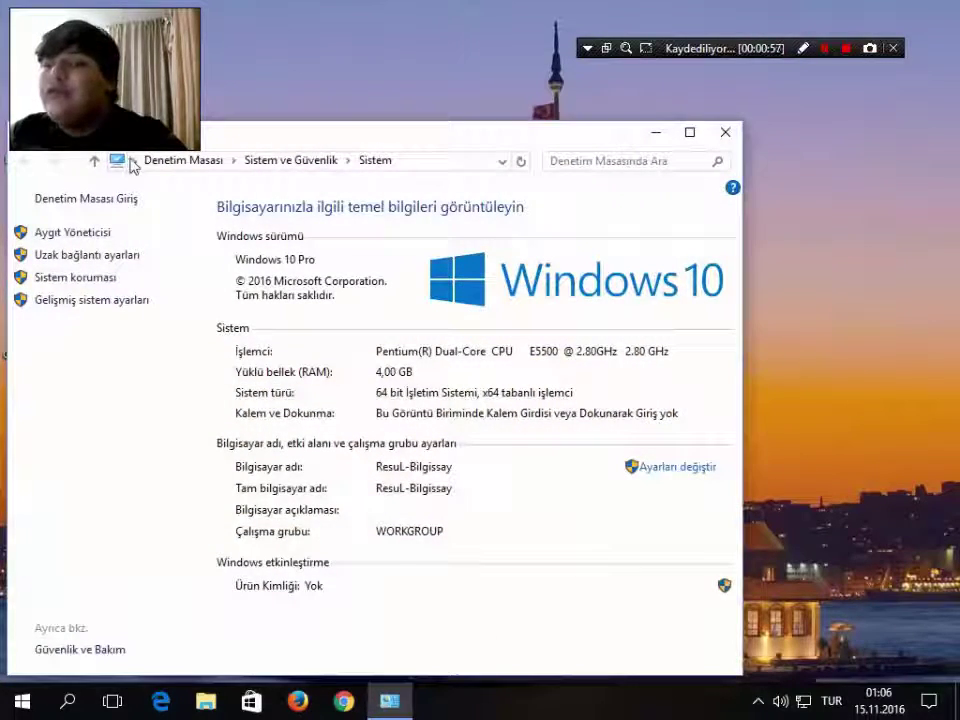
{"action": "left_click_drag", "start_coordinate": [340, 145], "coordinate": [333, 8]}
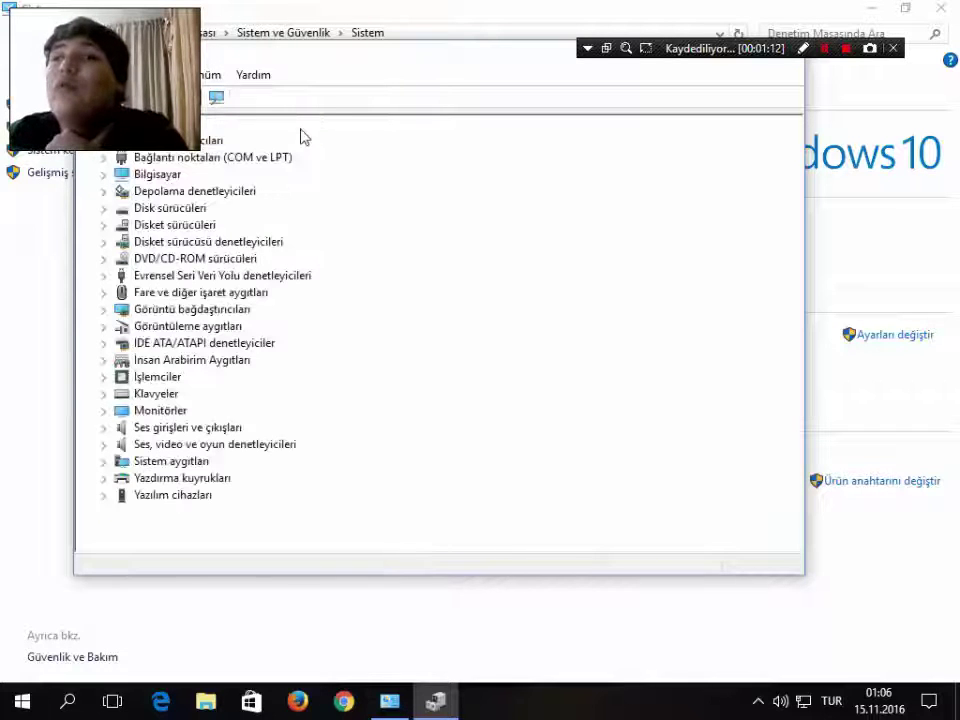
{"action": "double_click", "coordinate": [190, 312]}
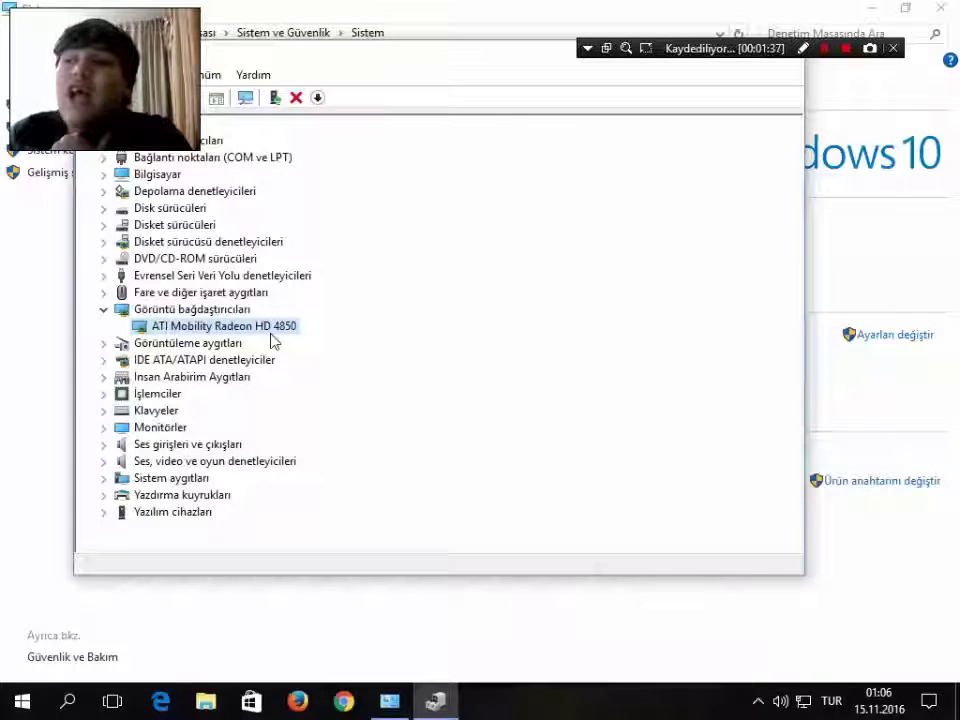
Draw a red freehand line beside the ATI Mobility Radeon HD 4850 entry, and close the drawing tools.
{"action": "left_click", "coordinate": [803, 48]}
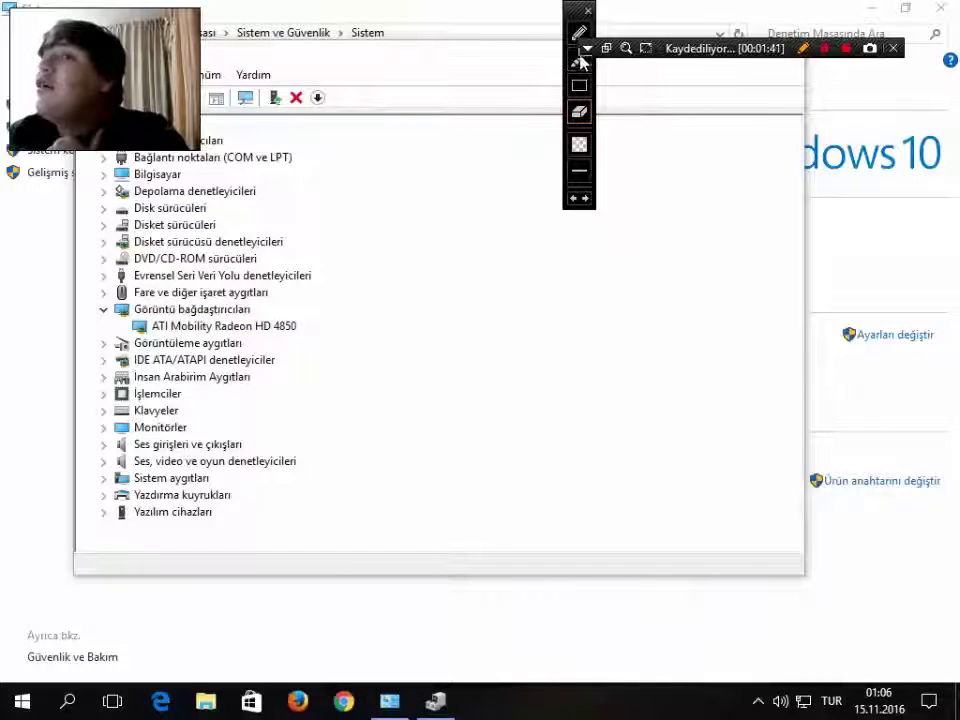
{"action": "left_click_drag", "start_coordinate": [574, 8], "coordinate": [531, 65]}
{"action": "mouse_move", "coordinate": [395, 146]}
{"action": "left_mouse_down"}
{"action": "mouse_move", "coordinate": [394, 201]}
{"action": "mouse_move", "coordinate": [436, 204]}
{"action": "mouse_move", "coordinate": [421, 242]}
{"action": "left_mouse_up"}
{"action": "left_click", "coordinate": [537, 88]}
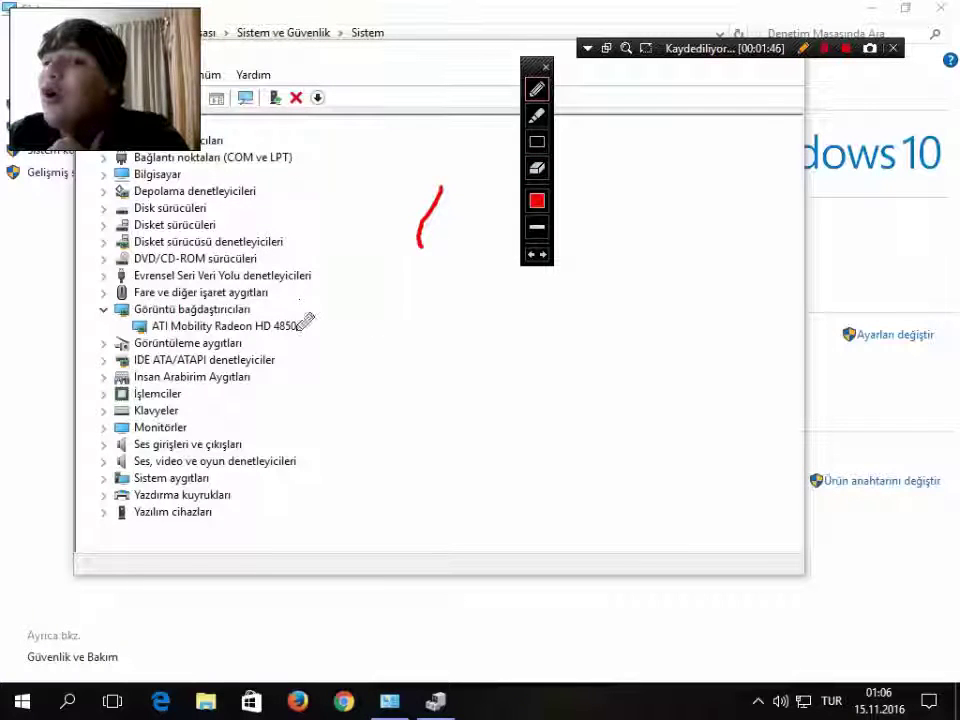
{"action": "left_click_drag", "start_coordinate": [306, 324], "coordinate": [327, 321]}
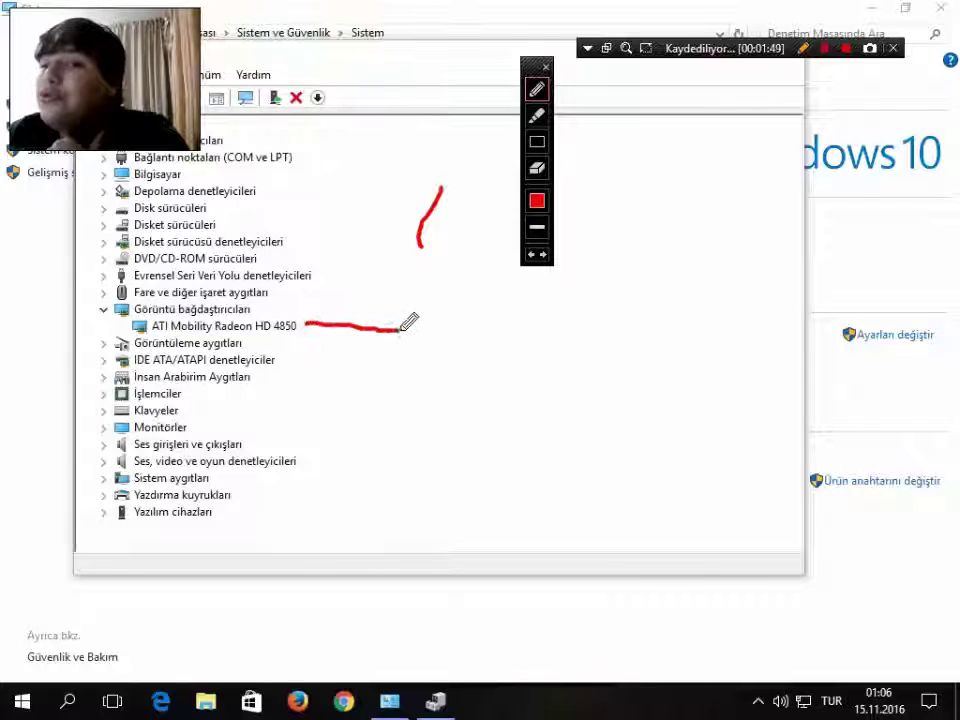
{"action": "left_click_drag", "start_coordinate": [402, 328], "coordinate": [418, 327]}
{"action": "left_click", "coordinate": [546, 67]}
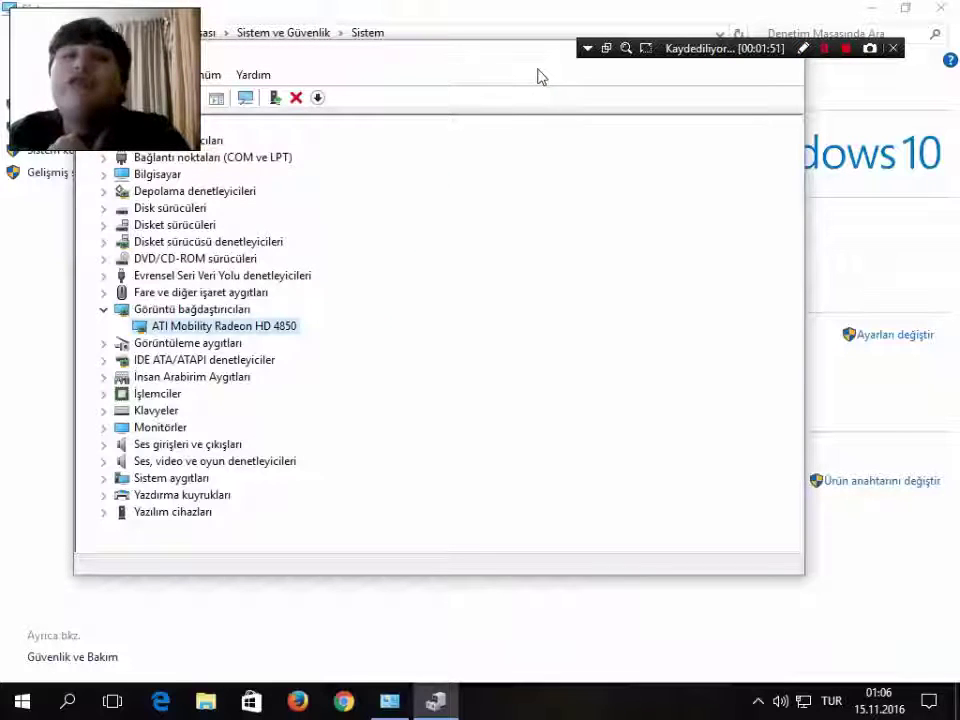
View the driver information in the properties of the ATI Mobility Radeon HD 4850 display adapter, and close the properties.
{"action": "double_click", "coordinate": [240, 310]}
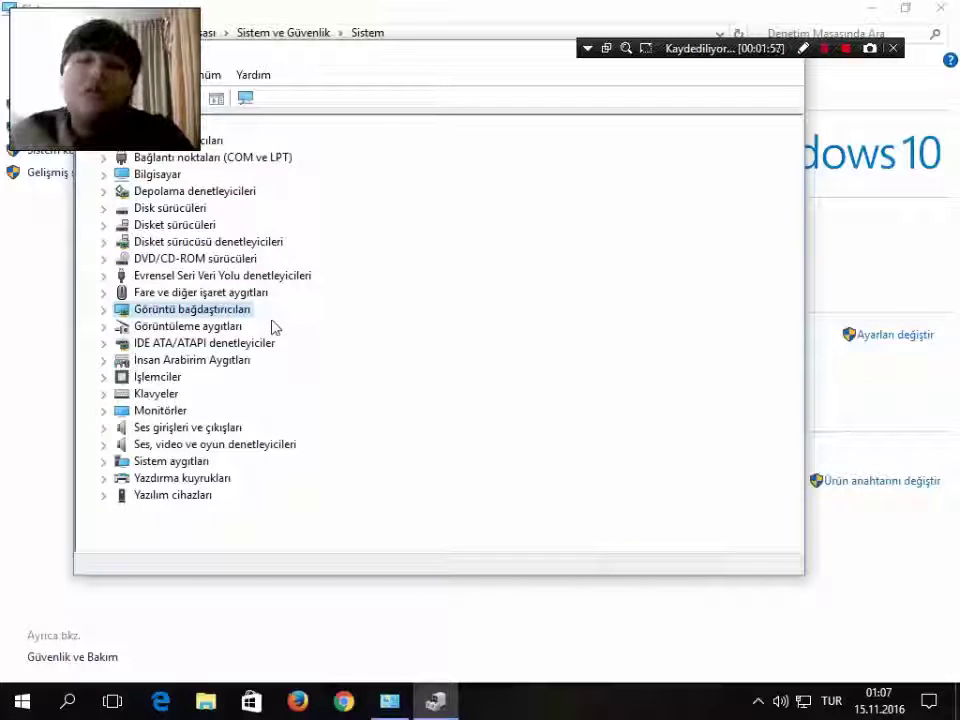
{"action": "double_click", "coordinate": [236, 316]}
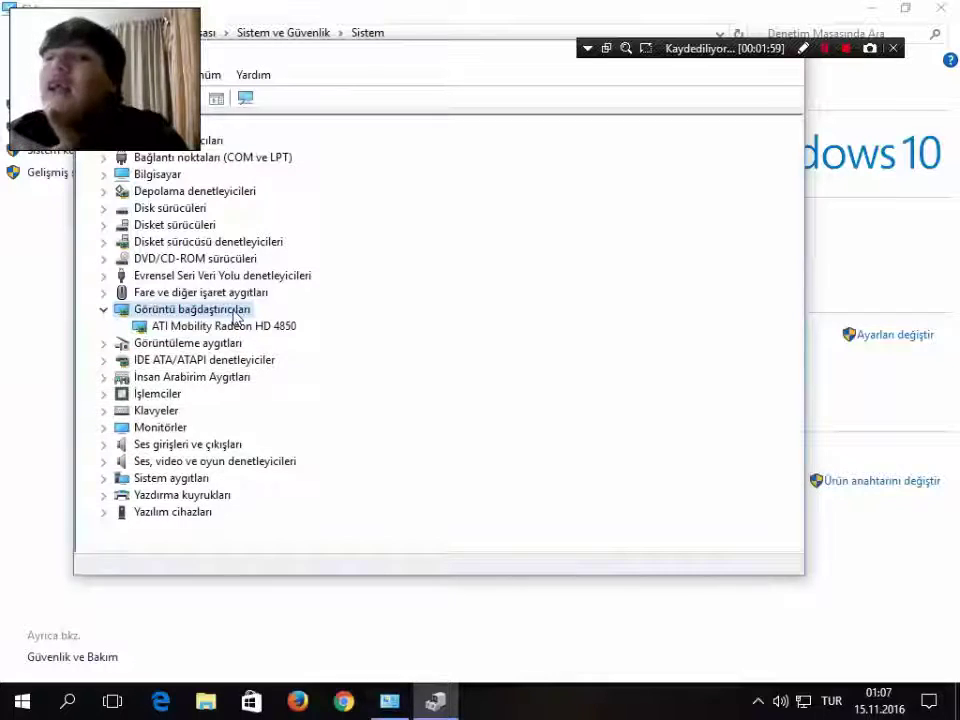
{"action": "double_click", "coordinate": [236, 330]}
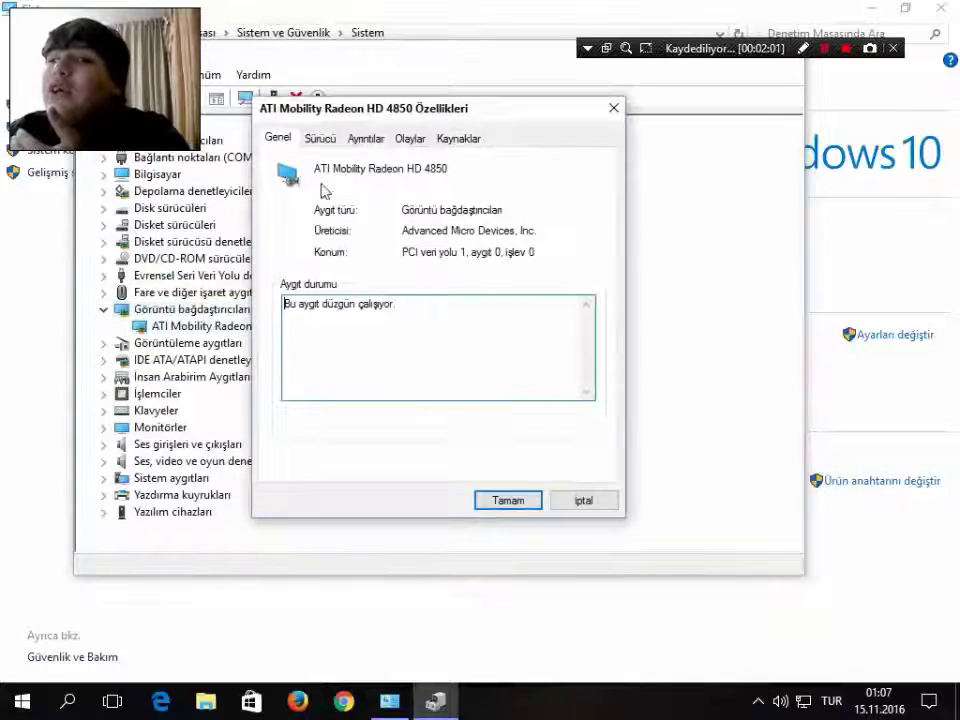
{"action": "left_click", "coordinate": [337, 142]}
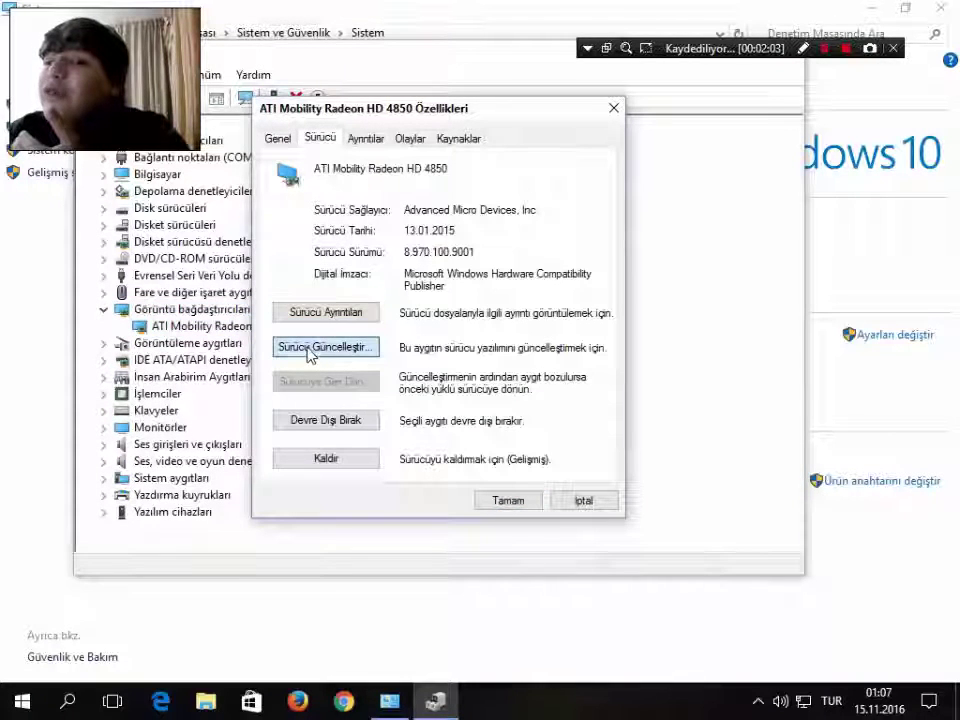
{"action": "left_click", "coordinate": [508, 500]}
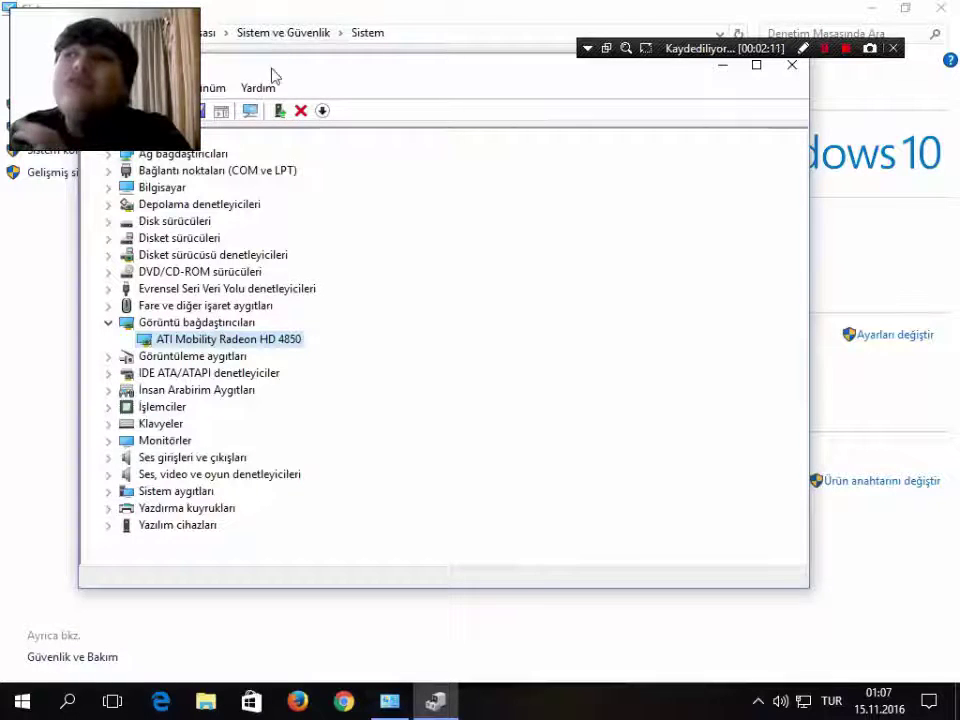
Collapse Görüntü bağdaştırıcıları, and close the Aygıt Yöneticisi and Sistem windows.
{"action": "left_click_drag", "start_coordinate": [272, 75], "coordinate": [181, 72]}
{"action": "double_click", "coordinate": [105, 319]}
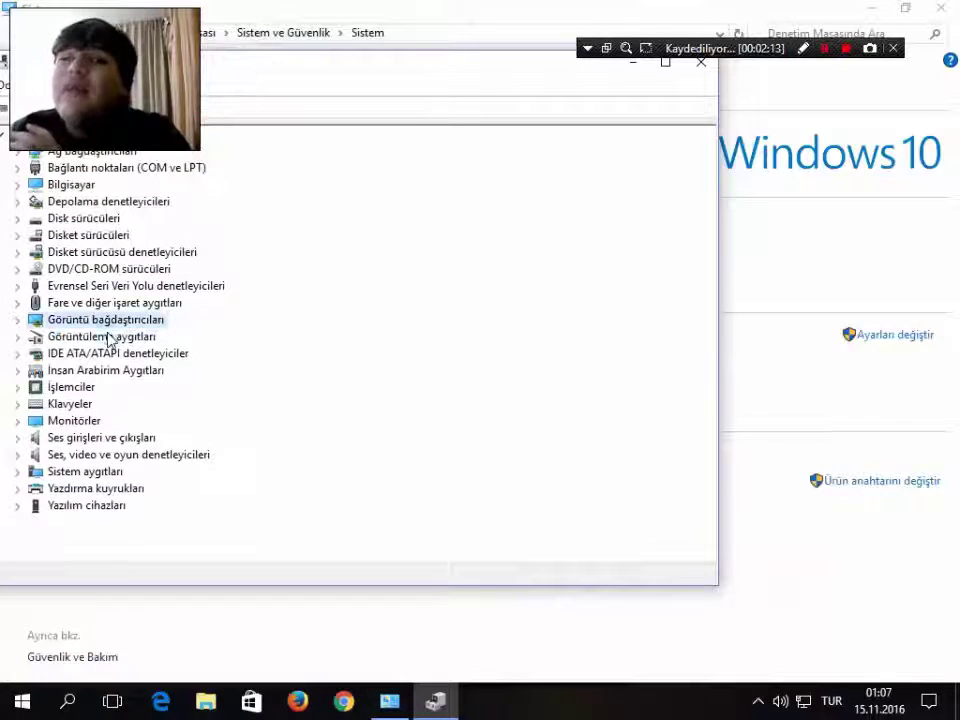
{"action": "left_click", "coordinate": [109, 337]}
{"action": "left_click_drag", "start_coordinate": [529, 64], "coordinate": [538, 131]}
{"action": "left_click", "coordinate": [710, 129]}
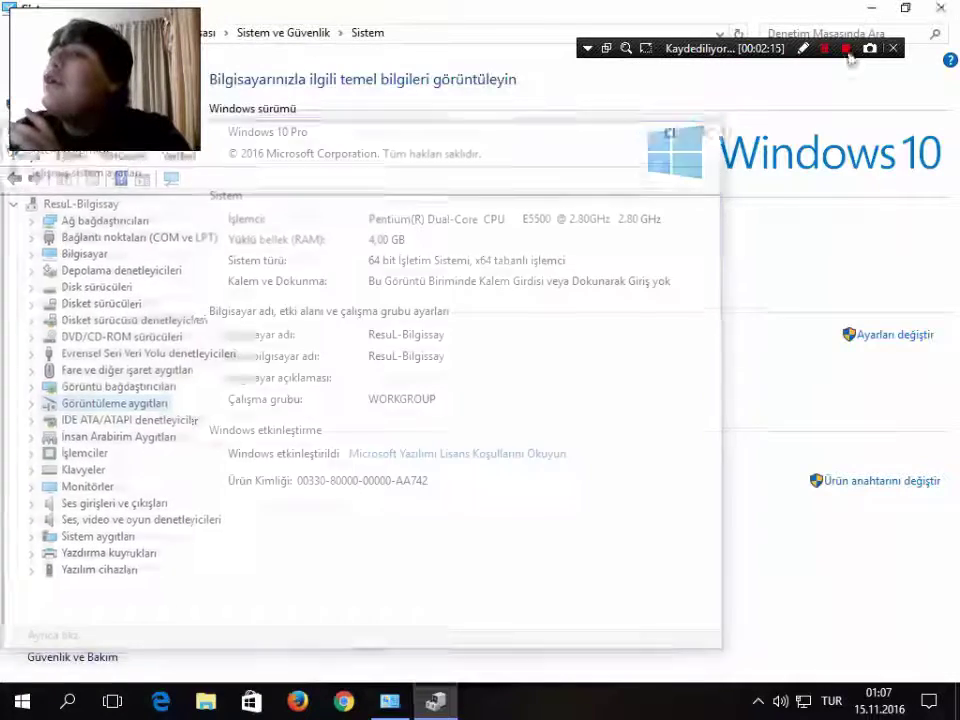
{"action": "left_click", "coordinate": [940, 8]}
{"action": "right_click", "coordinate": [478, 82]}
{"action": "left_click", "coordinate": [525, 136]}
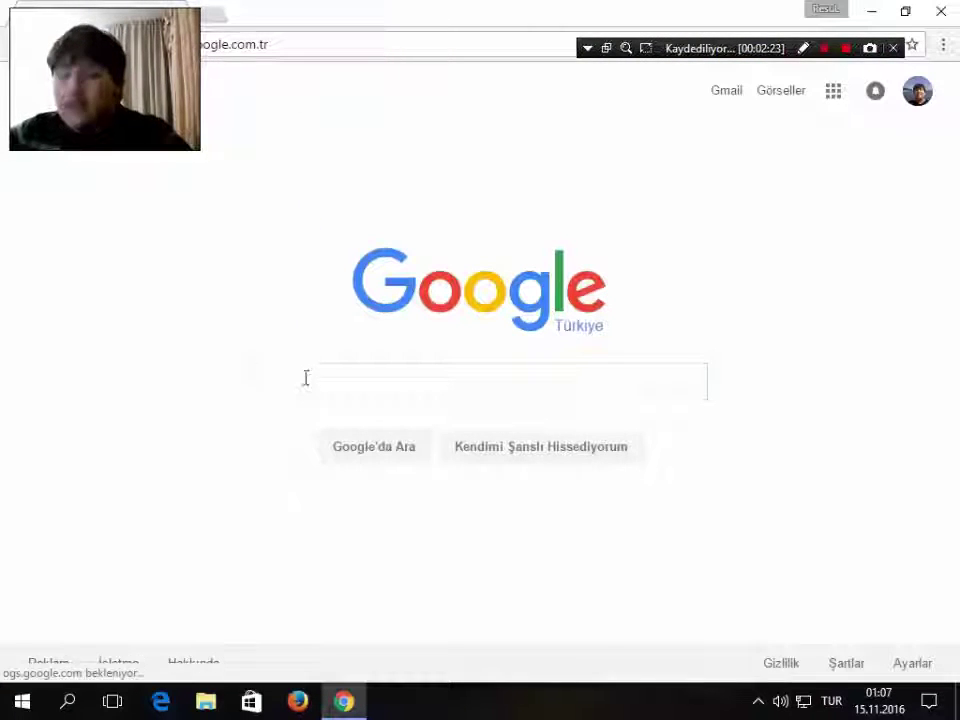
Switch to Google Chrome and search Google for "slim driver".
{"action": "left_click", "coordinate": [306, 377]}
{"action": "type", "text": "smile"}
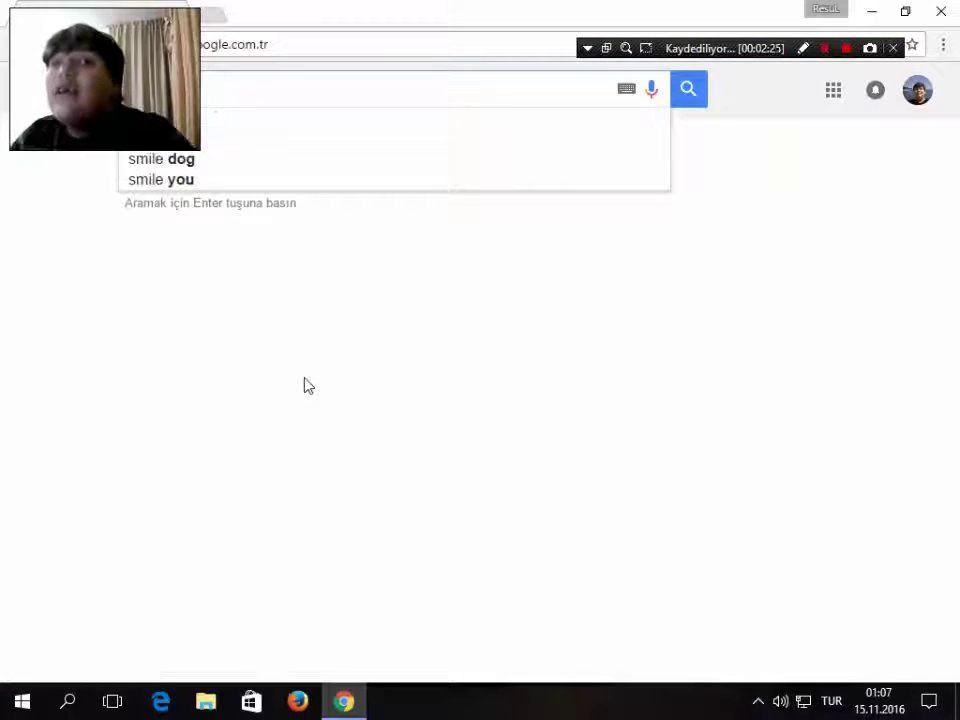
{"action": "type", "text": "y dr"}
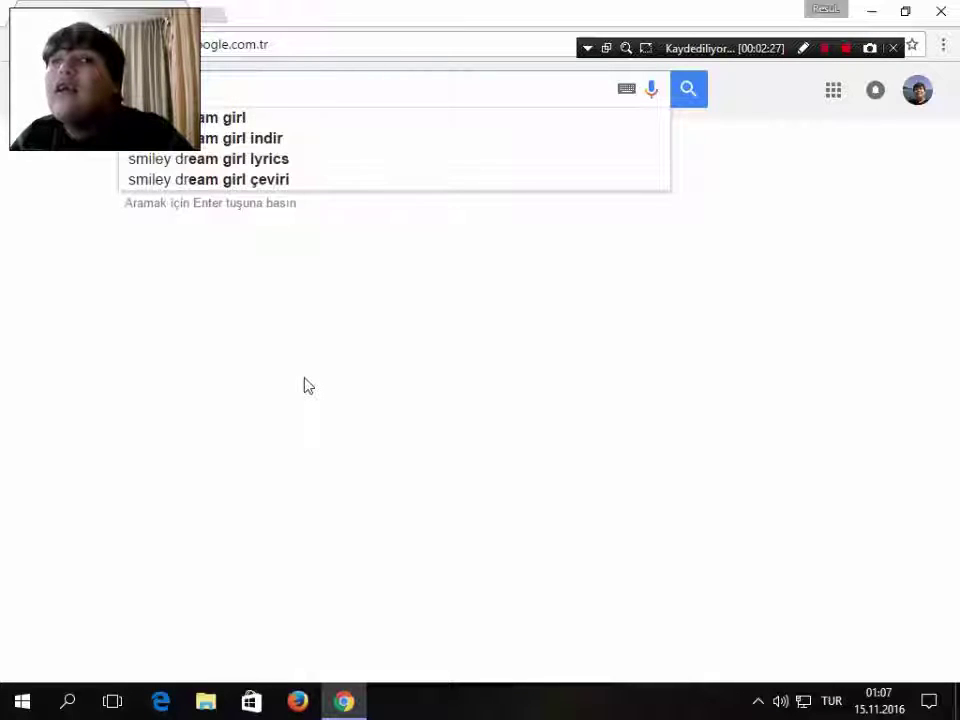
{"action": "type", "text": "ive"}
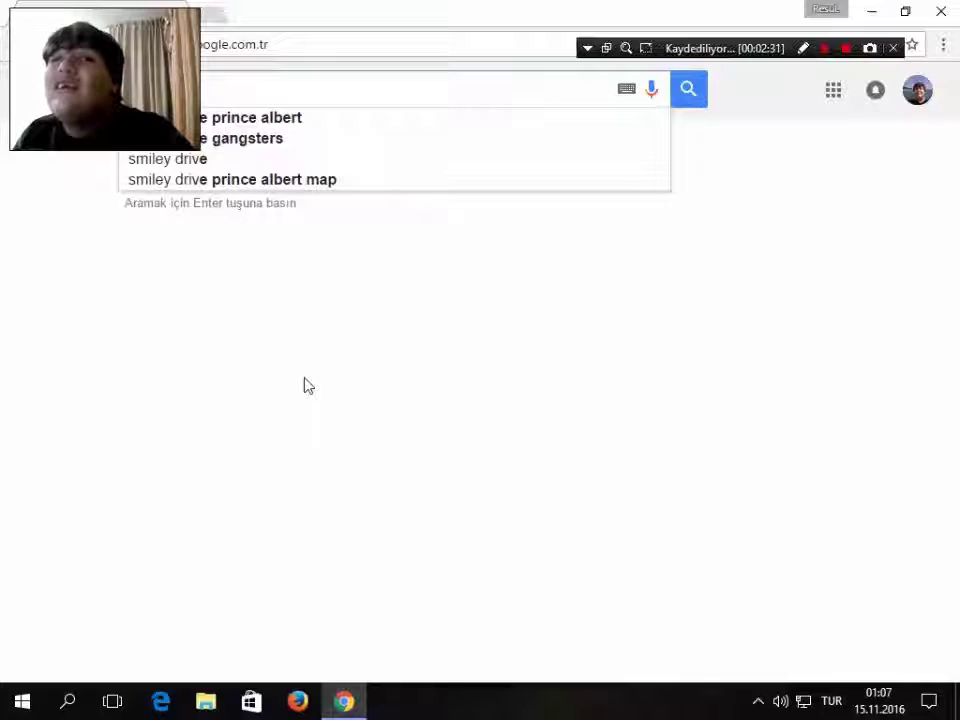
{"action": "type", "text": "r"}
{"action": "key", "text": "Return"}
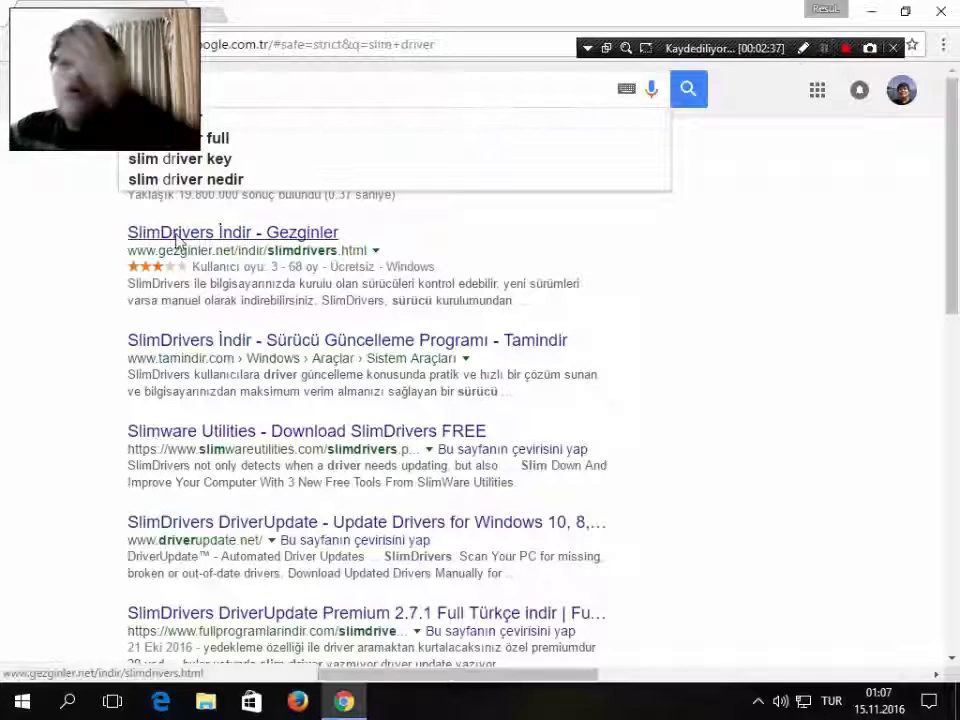
Open the Gezginler download page for SlimDrivers from the search results and look it over.
{"action": "left_click", "coordinate": [250, 238]}
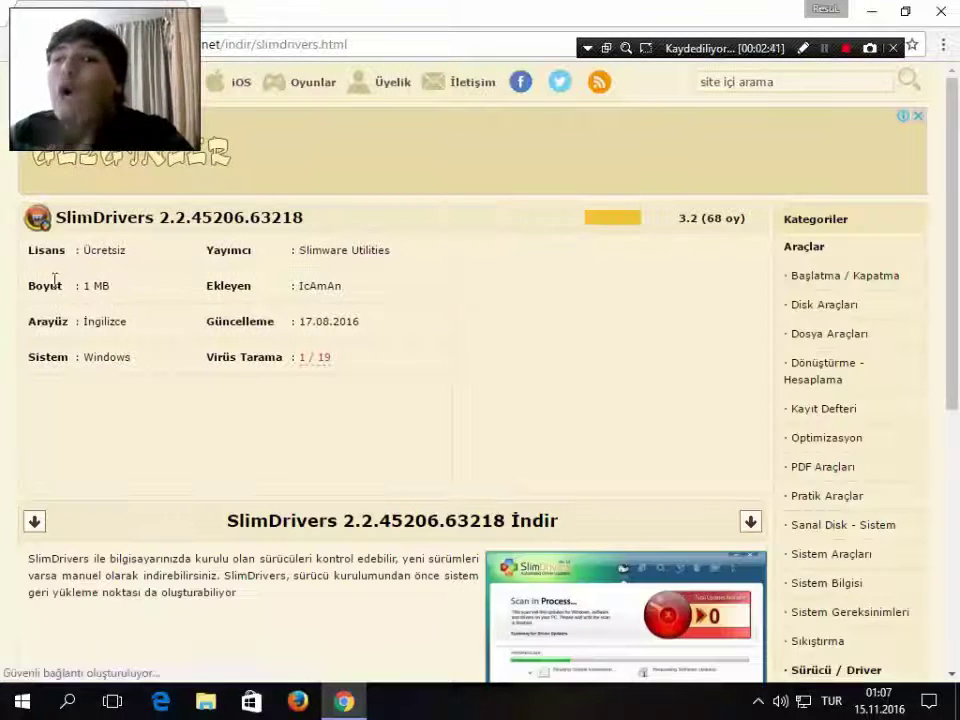
{"action": "scroll", "coordinate": [606, 482], "scroll_direction": "down", "scroll_amount": 2}
{"action": "scroll", "coordinate": [450, 250], "scroll_direction": "up", "scroll_amount": 2}
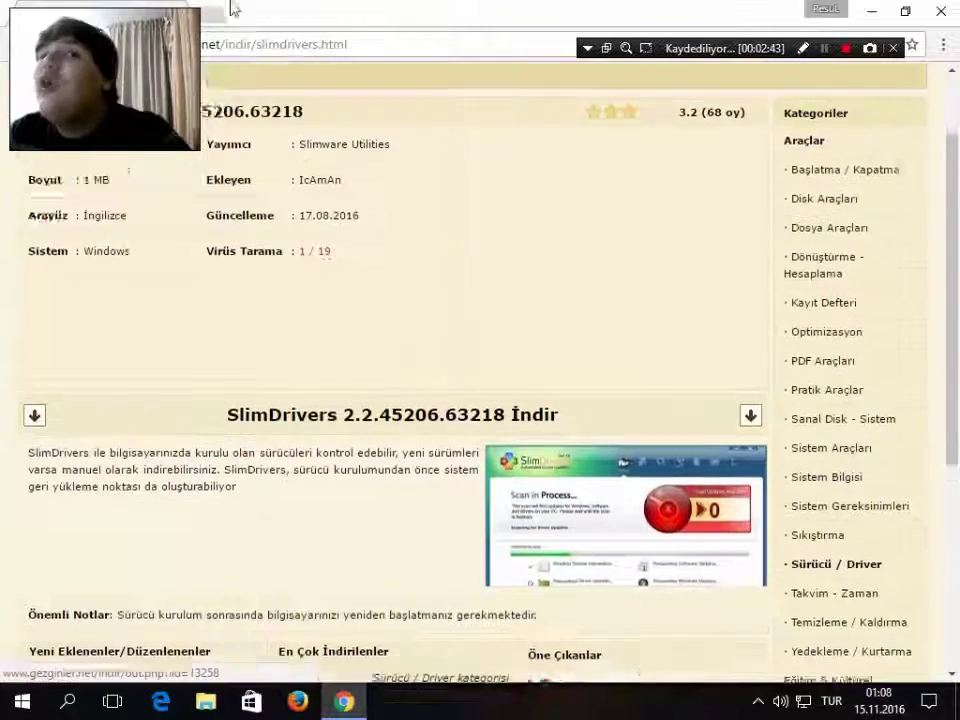
Close the Google Chrome window and refresh the desktop.
{"action": "left_click", "coordinate": [211, 20]}
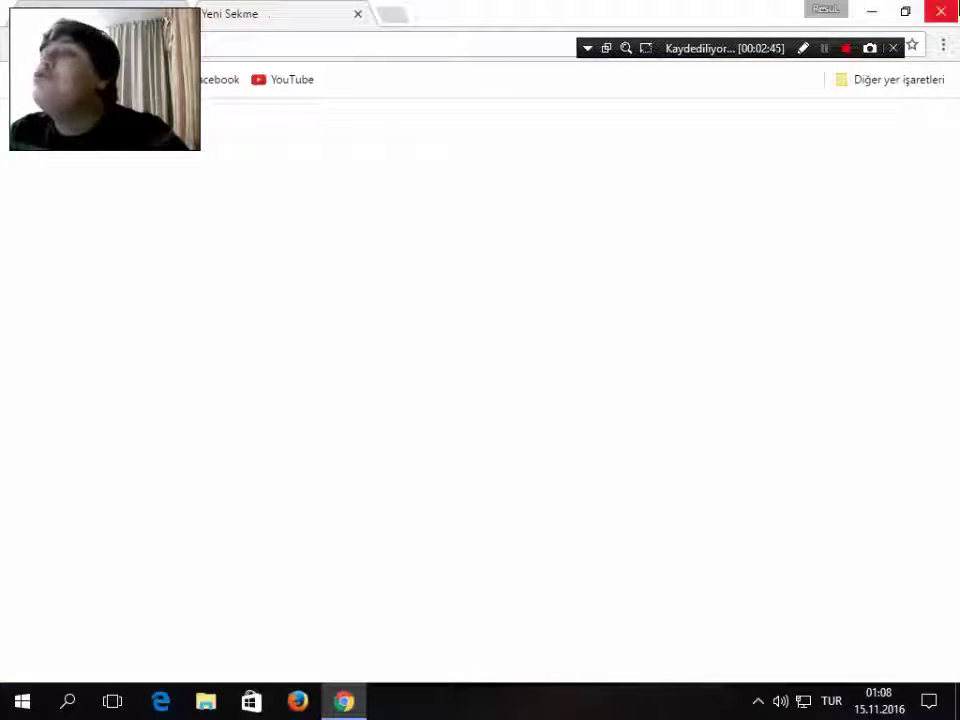
{"action": "left_click", "coordinate": [941, 11]}
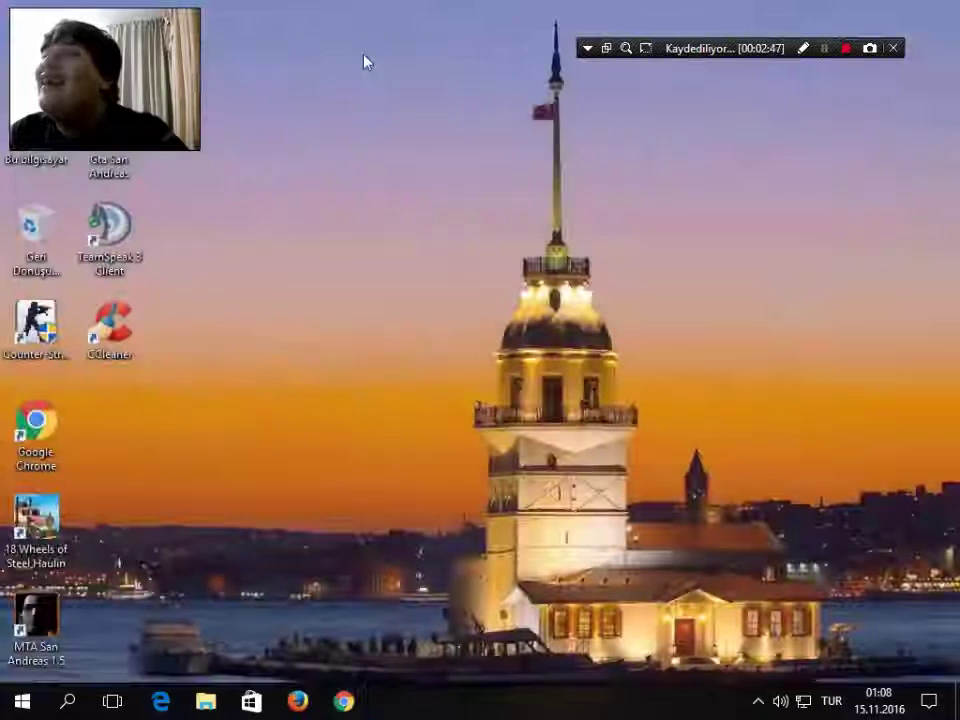
{"action": "right_click", "coordinate": [365, 62]}
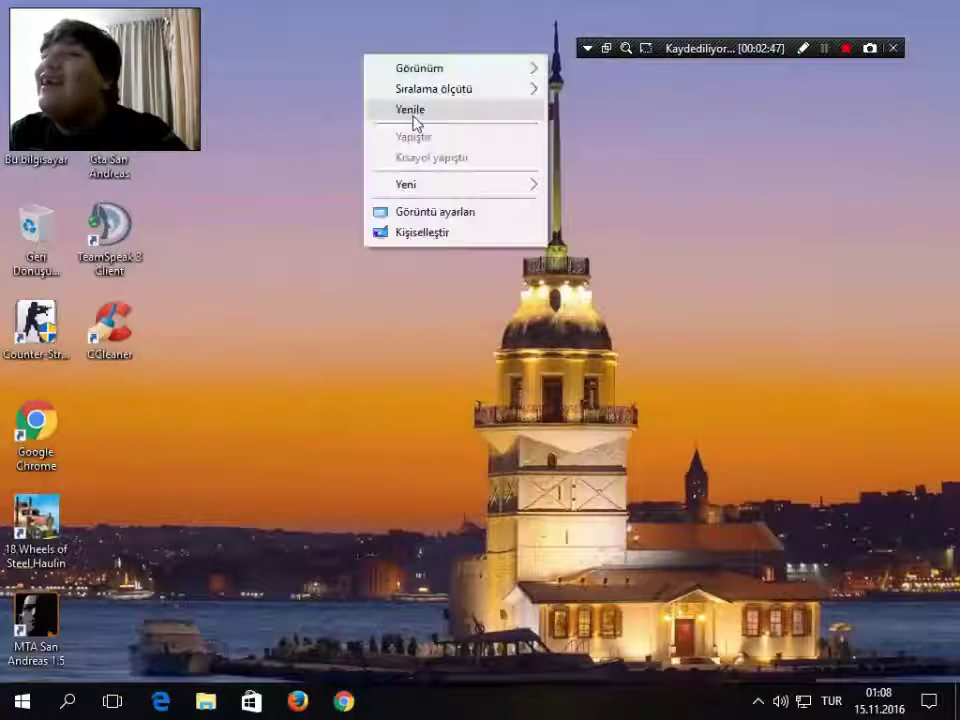
{"action": "right_click", "coordinate": [416, 120]}
{"action": "left_click", "coordinate": [489, 179]}
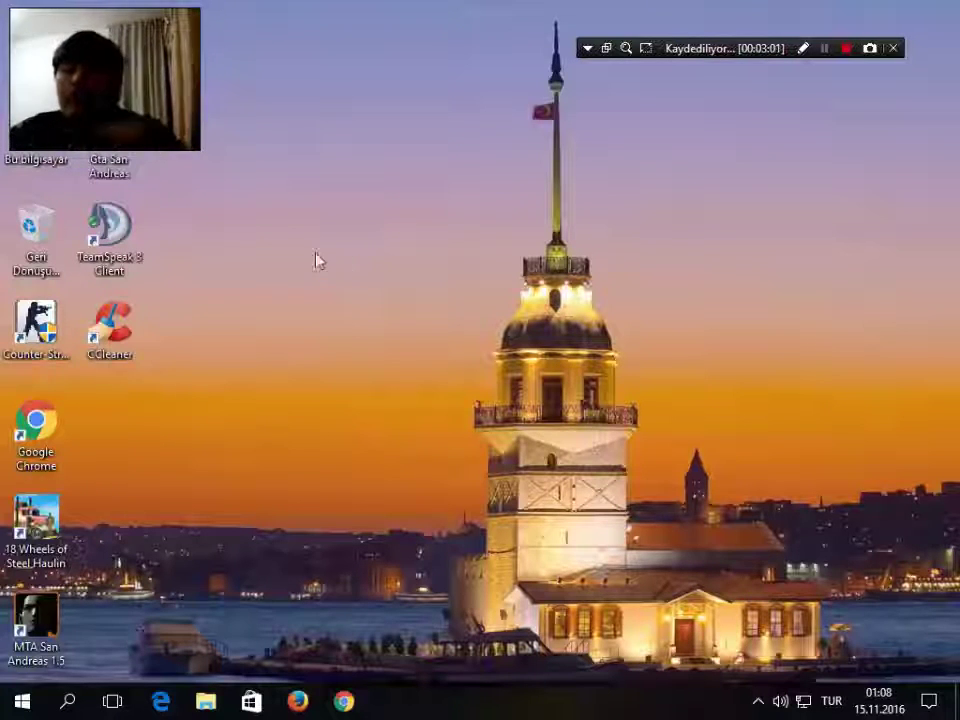
{"action": "right_click", "coordinate": [437, 305]}
{"action": "left_click", "coordinate": [522, 357]}
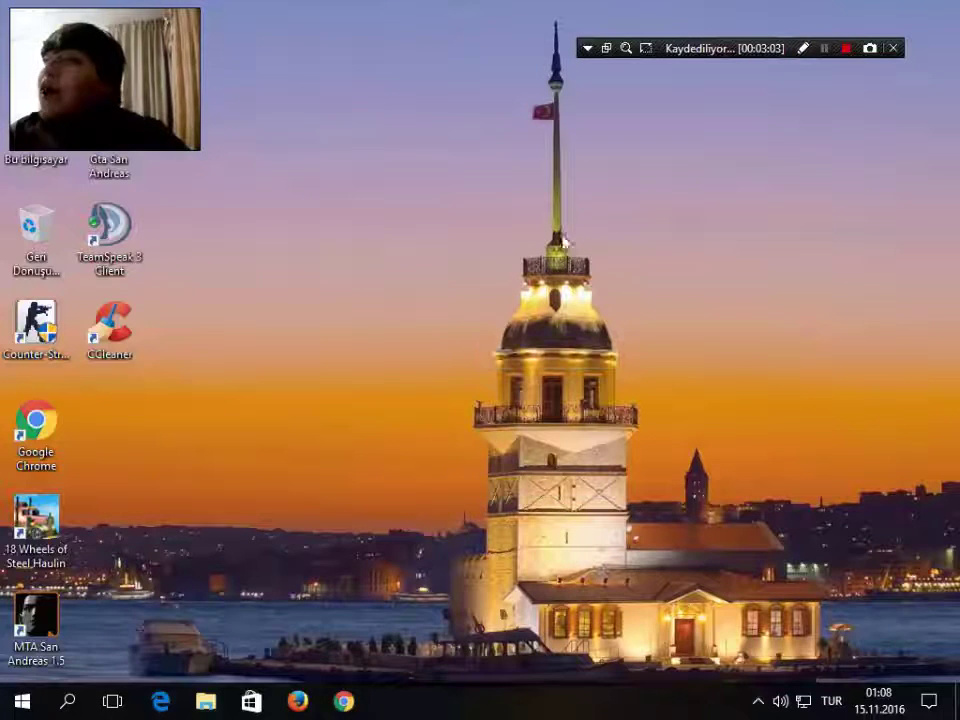
{"action": "right_click", "coordinate": [470, 113]}
{"action": "left_click", "coordinate": [575, 170]}
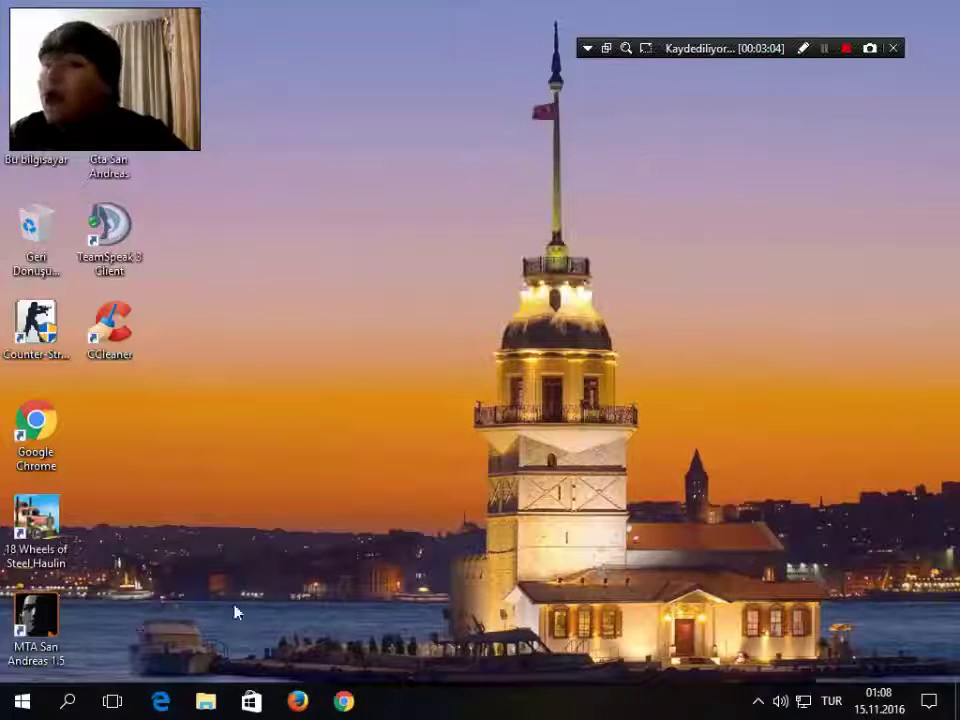
Open Google Chrome and search Google for "csduragi.com".
{"action": "left_click", "coordinate": [344, 702]}
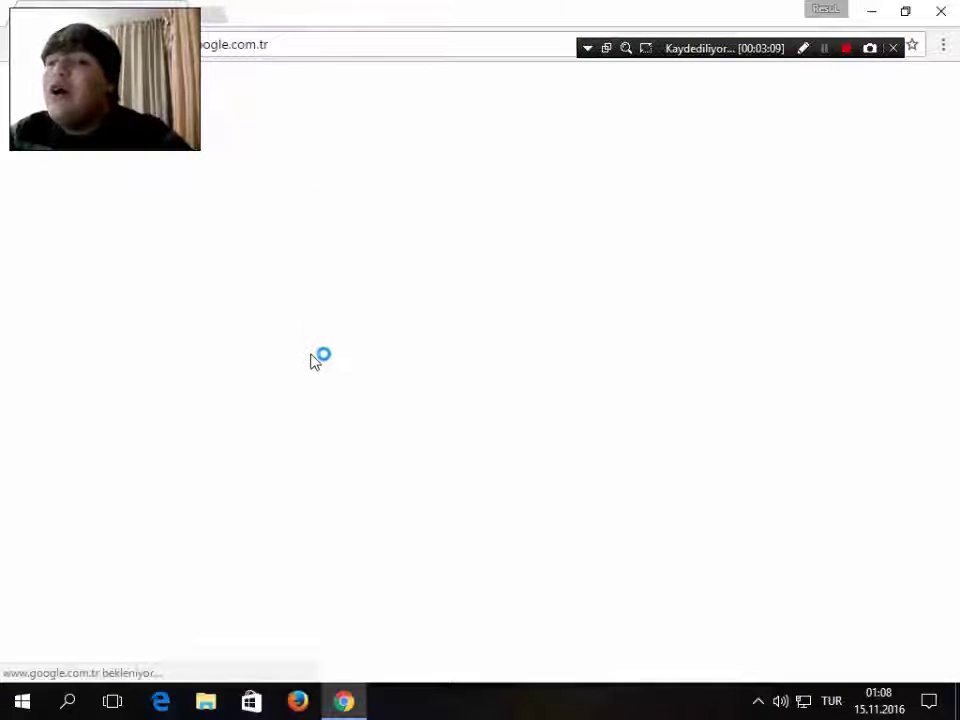
{"action": "type", "text": "csduragi"}
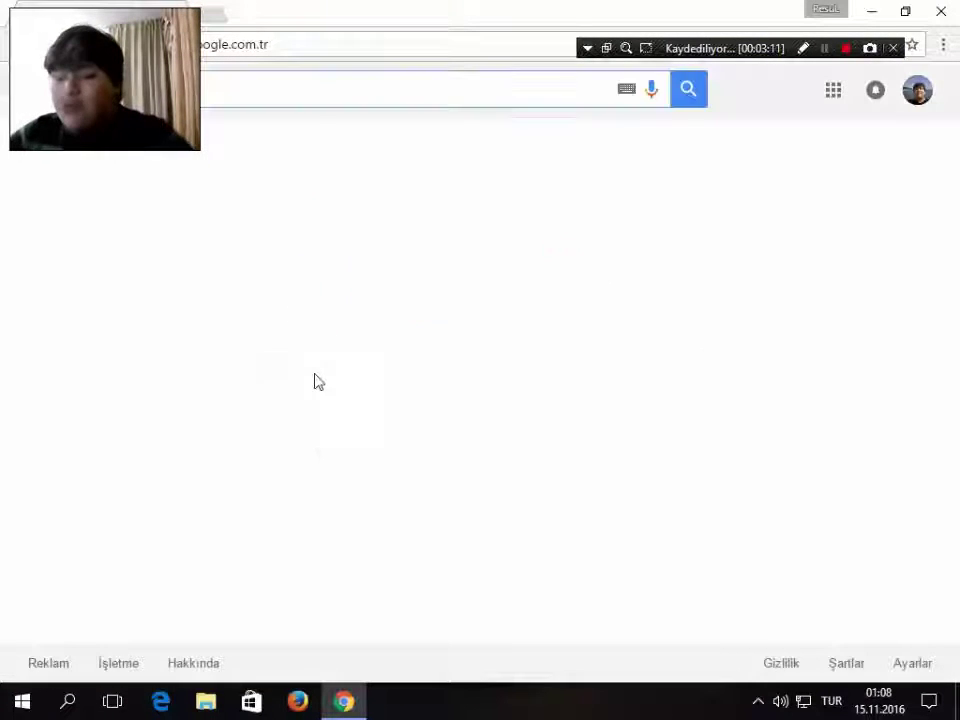
{"action": "type", "text": ".com"}
{"action": "key", "text": "Return"}
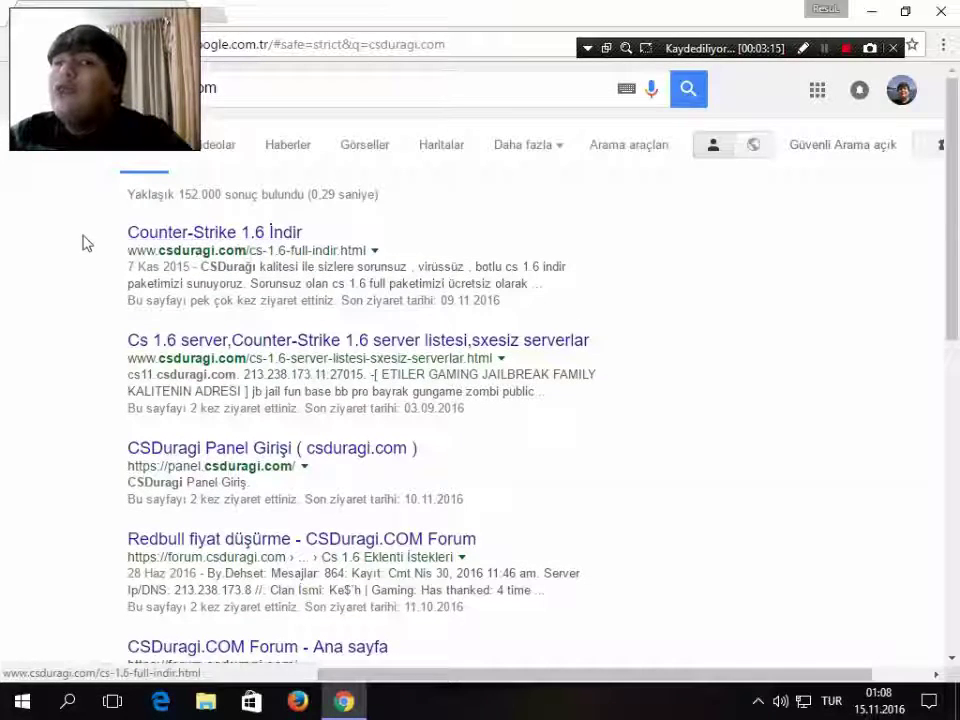
View the Counter-Strike 1.6 İndir download page on csduragi.com from the search results, and return to the desktop.
{"action": "left_click_drag", "start_coordinate": [131, 231], "coordinate": [71, 227]}
{"action": "left_click", "coordinate": [71, 227]}
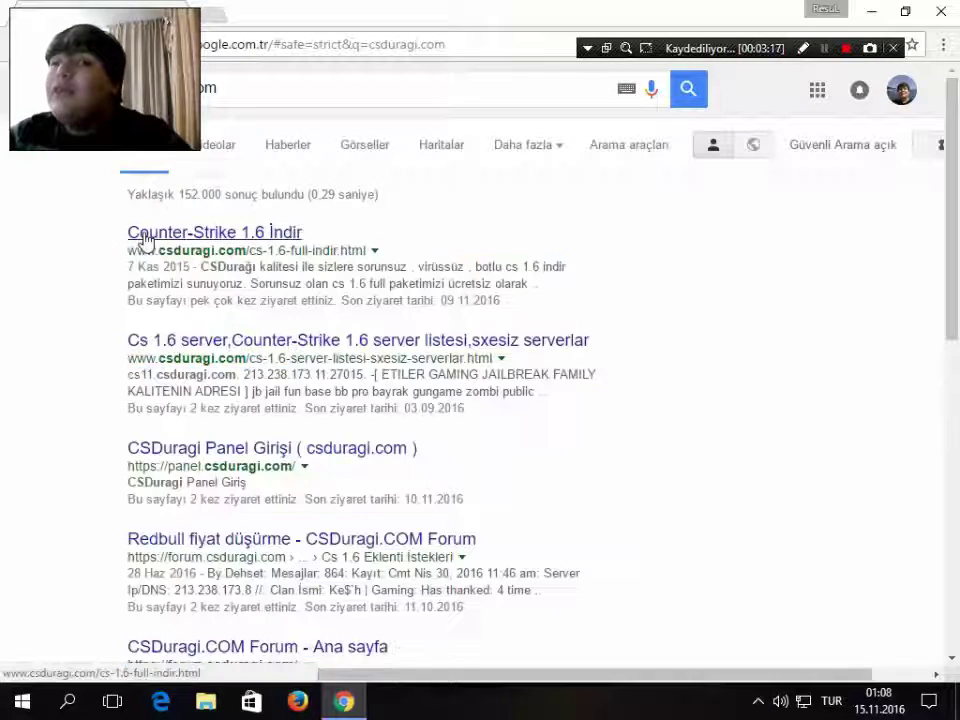
{"action": "left_click", "coordinate": [145, 236]}
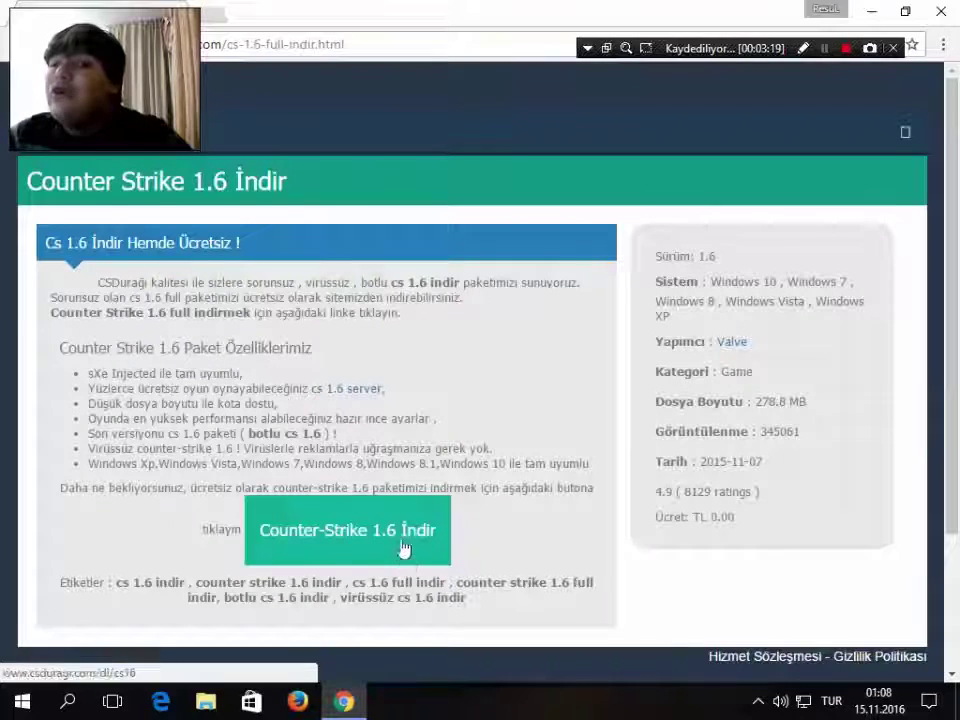
{"action": "key", "text": "super+d"}
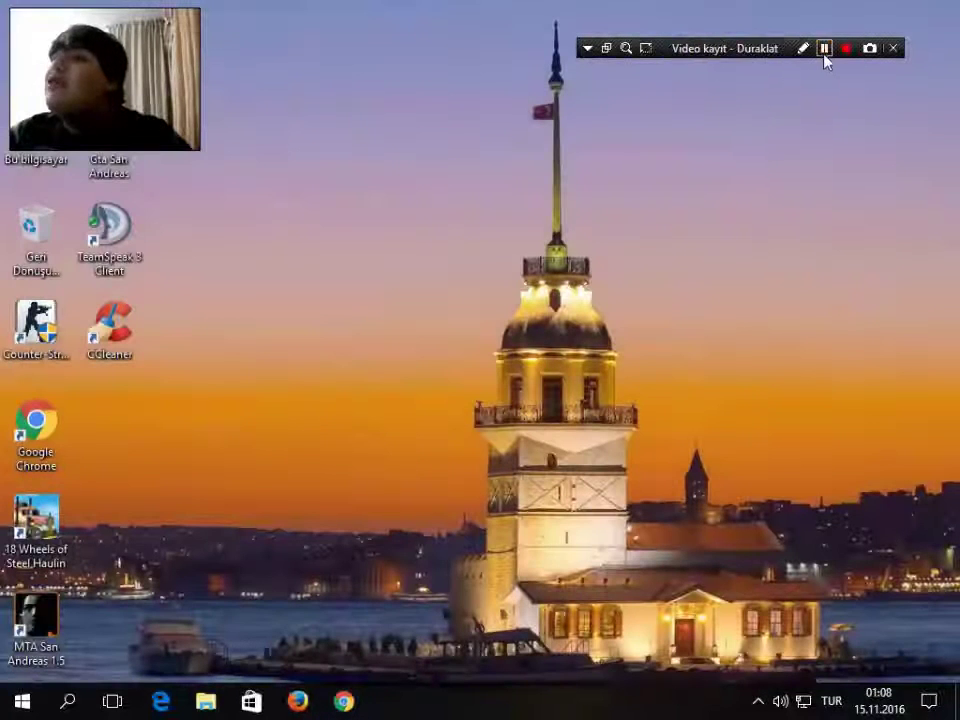
Open the csduragi_cs16 archive on the desktop to view its contents in WinRAR, and close it.
{"action": "right_click", "coordinate": [350, 129]}
{"action": "left_click", "coordinate": [420, 182]}
{"action": "left_click_drag", "start_coordinate": [384, 36], "coordinate": [380, 130]}
{"action": "left_click_drag", "start_coordinate": [384, 188], "coordinate": [421, 78]}
{"action": "left_click", "coordinate": [321, 165]}
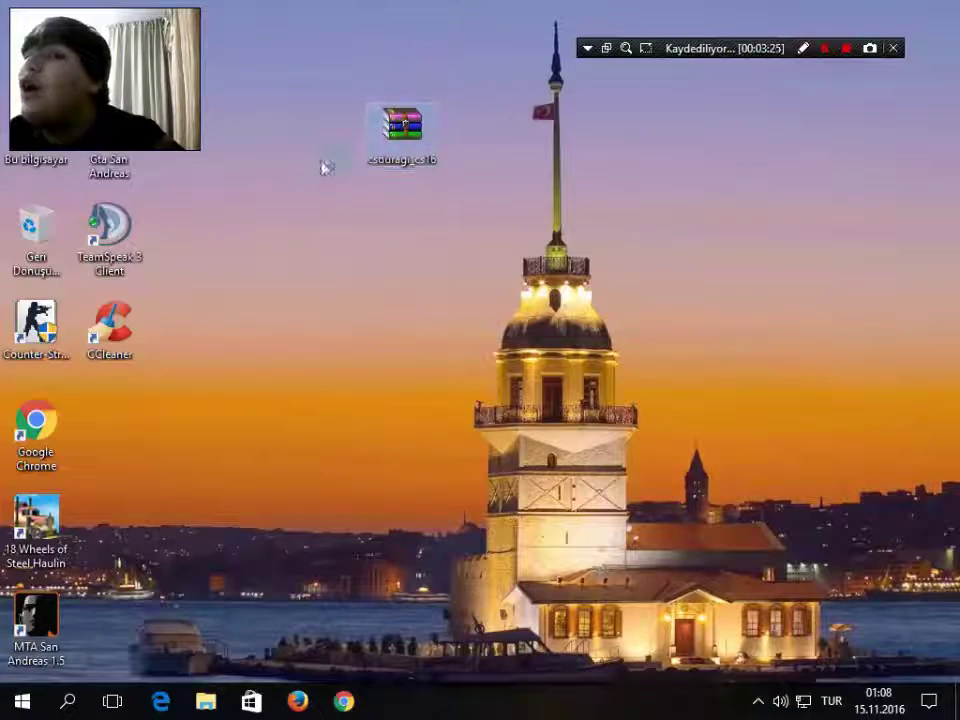
{"action": "double_click", "coordinate": [401, 125]}
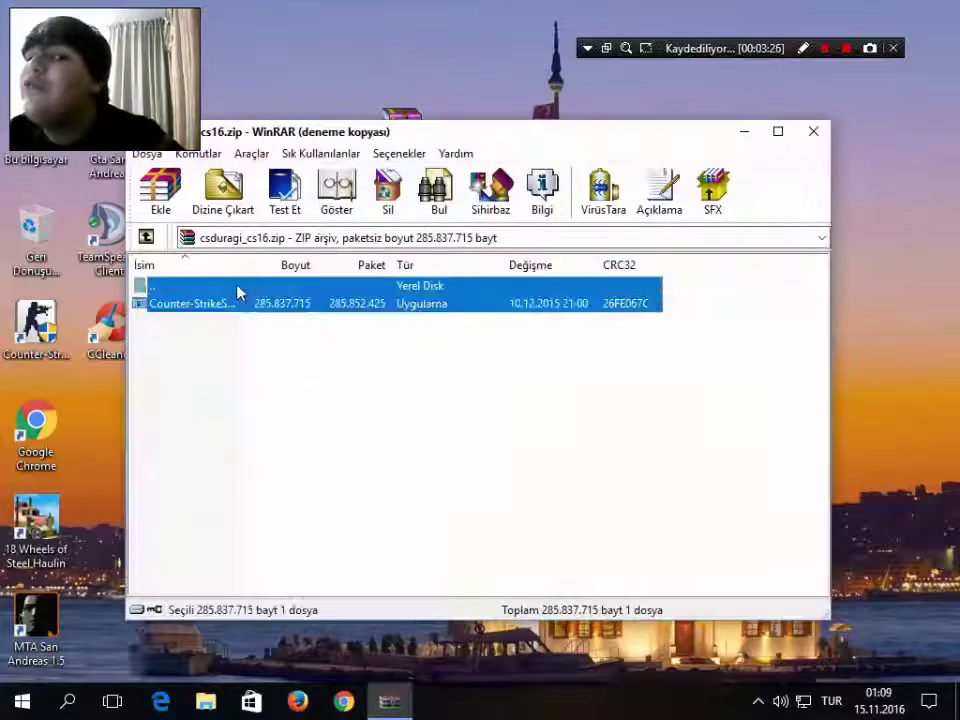
{"action": "left_click", "coordinate": [326, 347]}
{"action": "left_click", "coordinate": [812, 132]}
{"action": "right_click", "coordinate": [731, 165]}
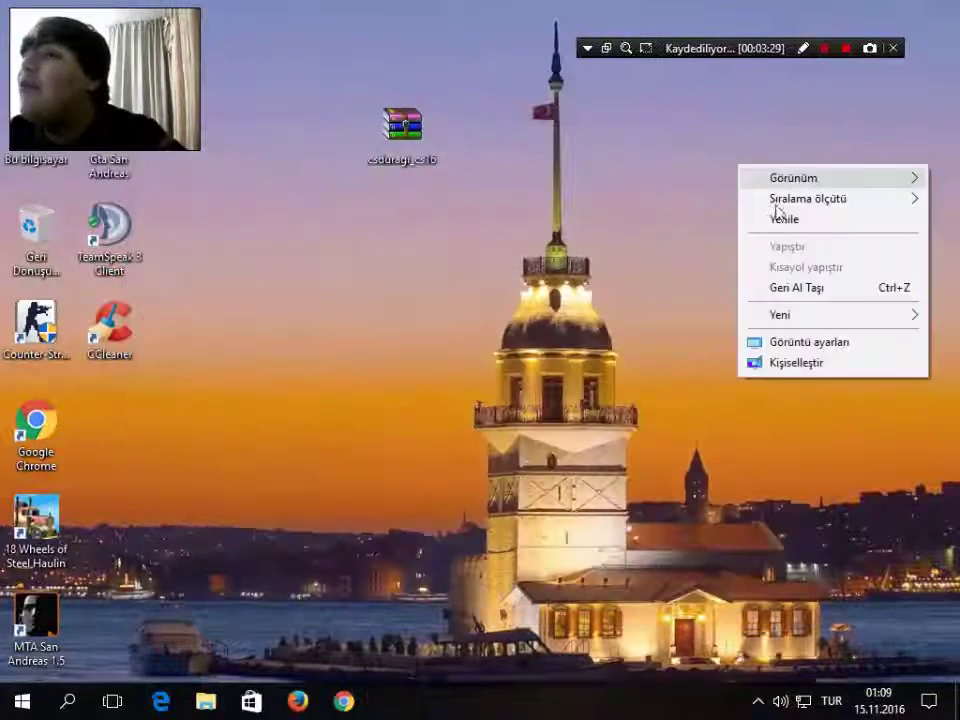
{"action": "left_click", "coordinate": [746, 212]}
{"action": "right_click", "coordinate": [336, 103]}
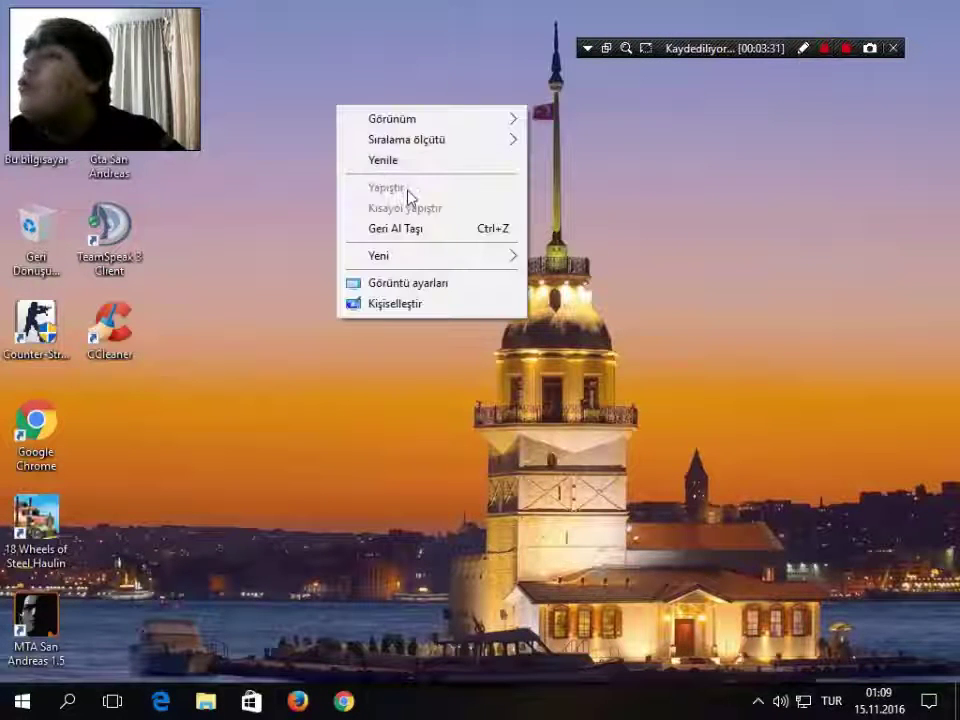
{"action": "left_click", "coordinate": [405, 165]}
{"action": "left_click", "coordinate": [418, 340]}
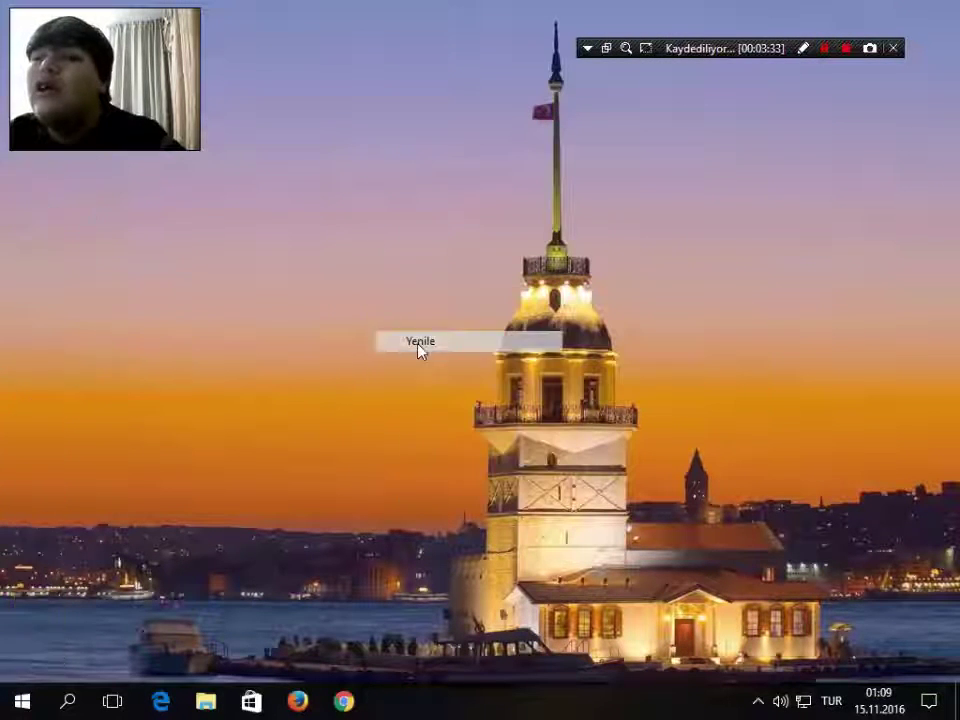
{"action": "right_click", "coordinate": [330, 234]}
{"action": "left_click", "coordinate": [362, 290]}
Go to Program Dosyaları (x86) on Yerel Disk (C:) in Bu bilgisayar and select the csduragics16 folder.
{"action": "right_click", "coordinate": [54, 168]}
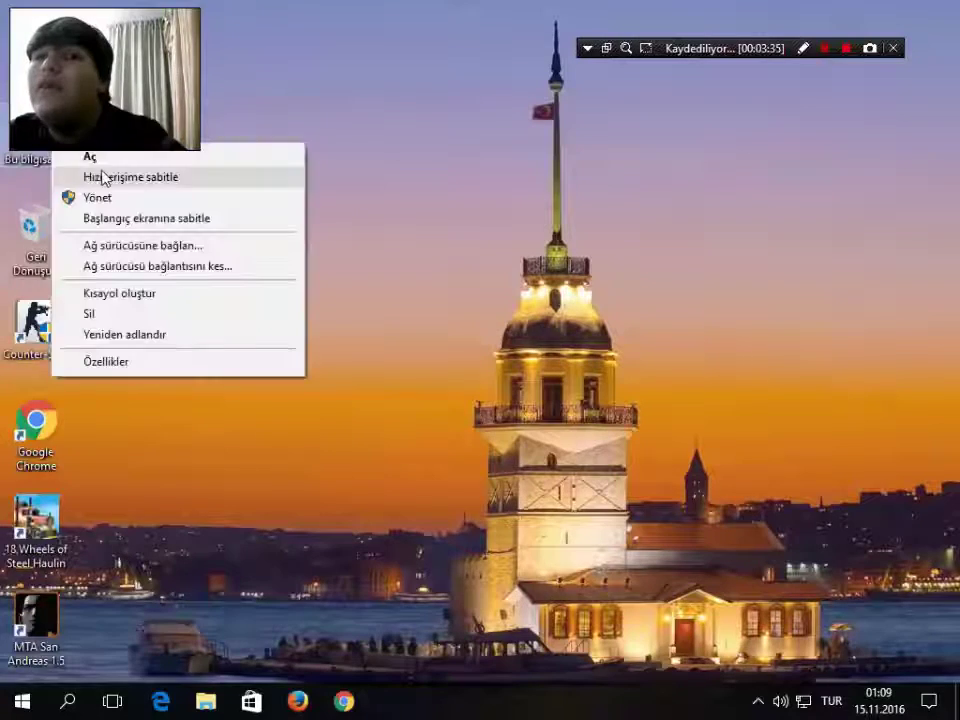
{"action": "left_click", "coordinate": [103, 157]}
{"action": "left_click", "coordinate": [565, 450]}
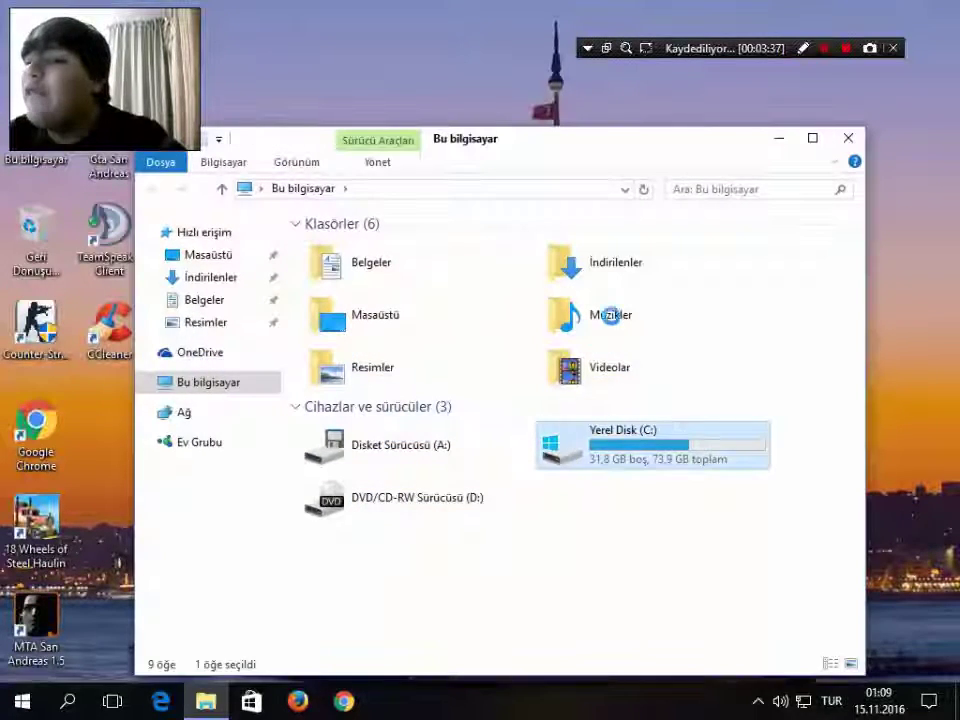
{"action": "right_click", "coordinate": [575, 440]}
{"action": "left_click", "coordinate": [600, 58]}
{"action": "double_click", "coordinate": [396, 285]}
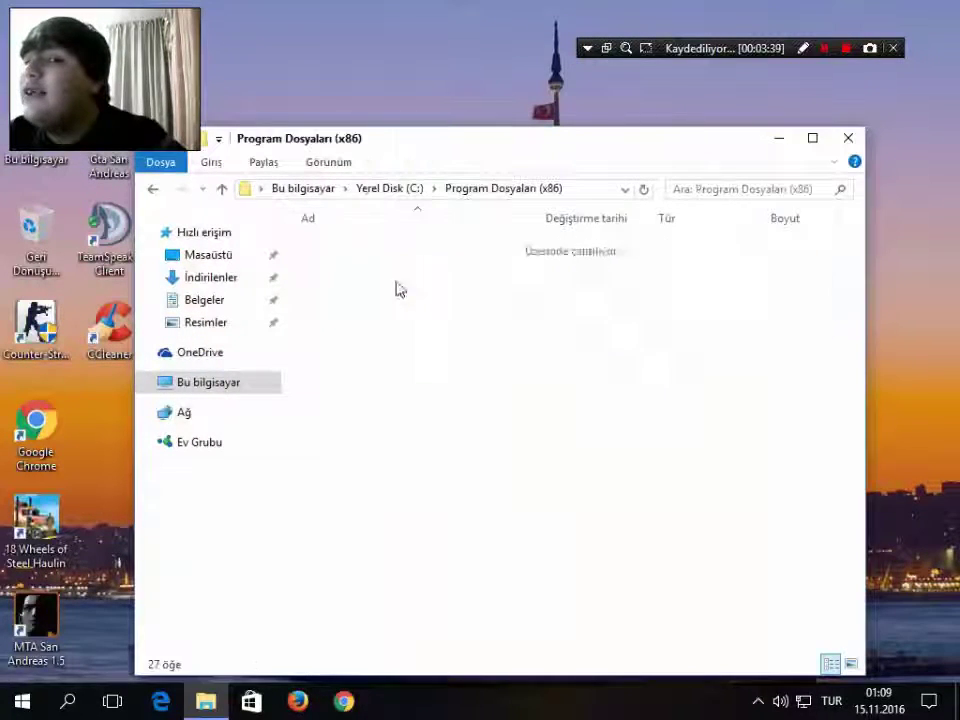
{"action": "left_click", "coordinate": [412, 326]}
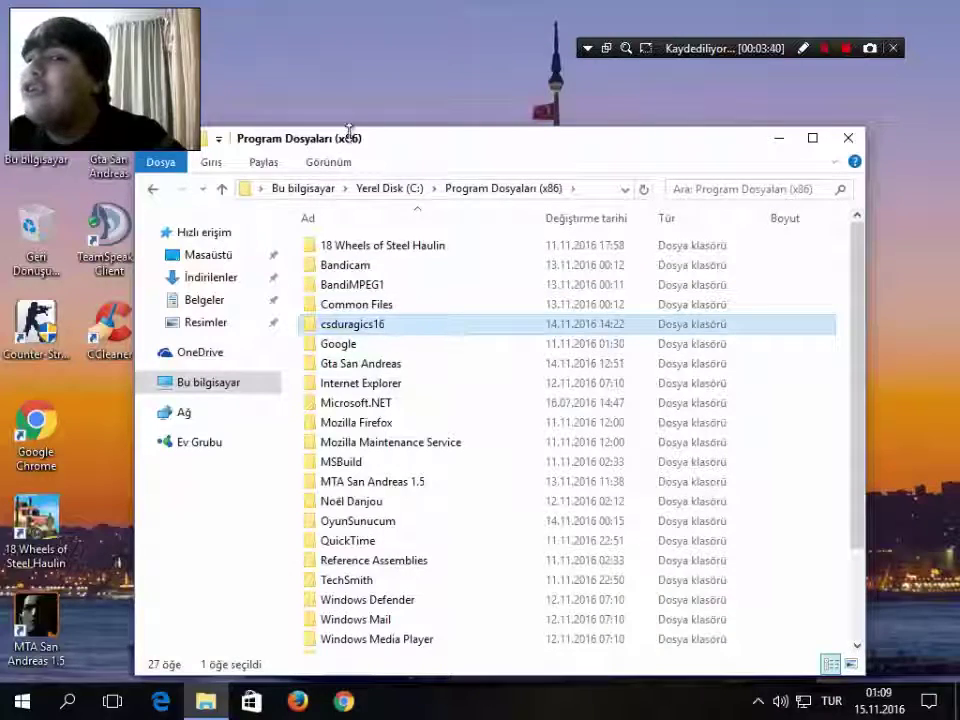
Place the malan_cfg.rar archive window beside the Program Dosyaları (x86) folder window.
{"action": "left_click_drag", "start_coordinate": [347, 129], "coordinate": [350, 96]}
{"action": "right_click", "coordinate": [300, 62]}
{"action": "left_click", "coordinate": [370, 104]}
{"action": "left_click", "coordinate": [824, 48]}
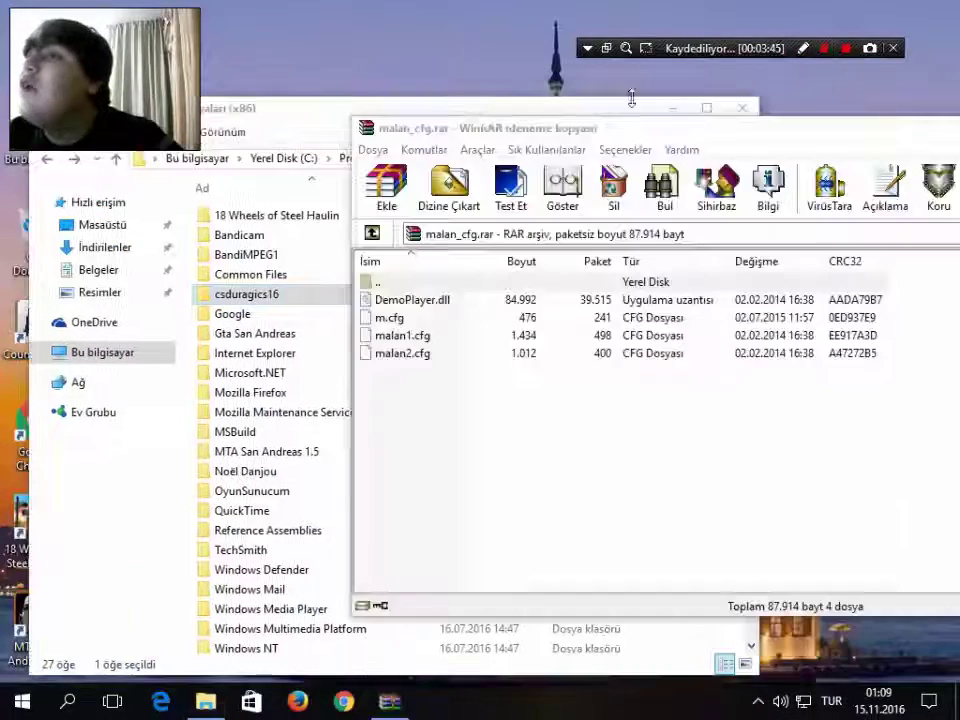
{"action": "left_click_drag", "start_coordinate": [494, 129], "coordinate": [597, 131]}
{"action": "left_click_drag", "start_coordinate": [612, 518], "coordinate": [529, 268]}
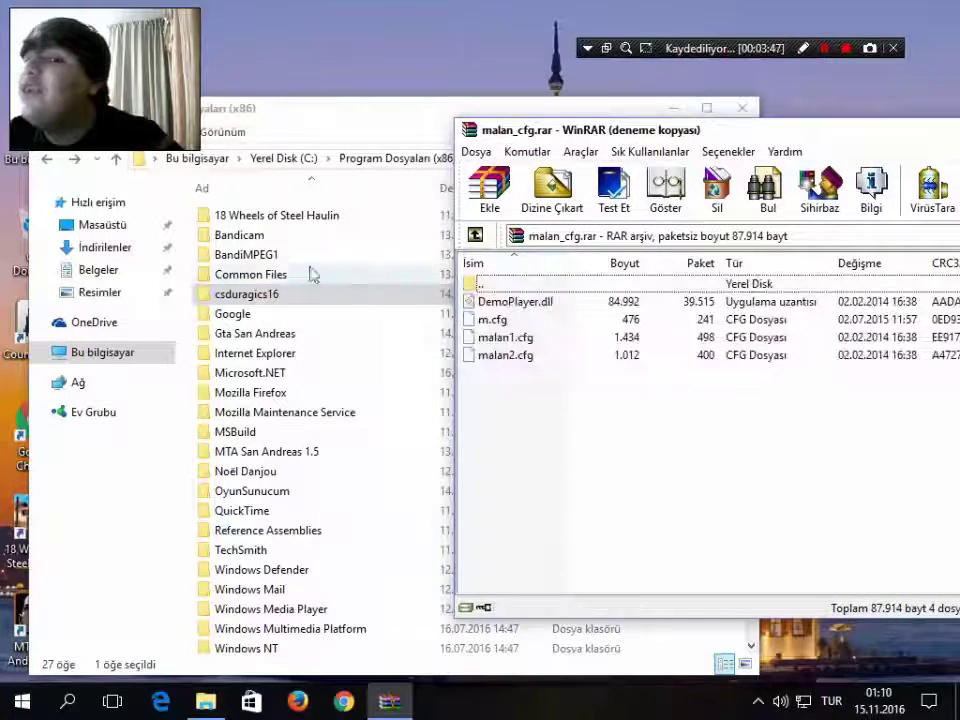
Extract DemoPlayer.dll from malan_cfg.rar into the csduragics16 folder, replacing the existing file and granting administrator permission.
{"action": "left_click", "coordinate": [263, 291]}
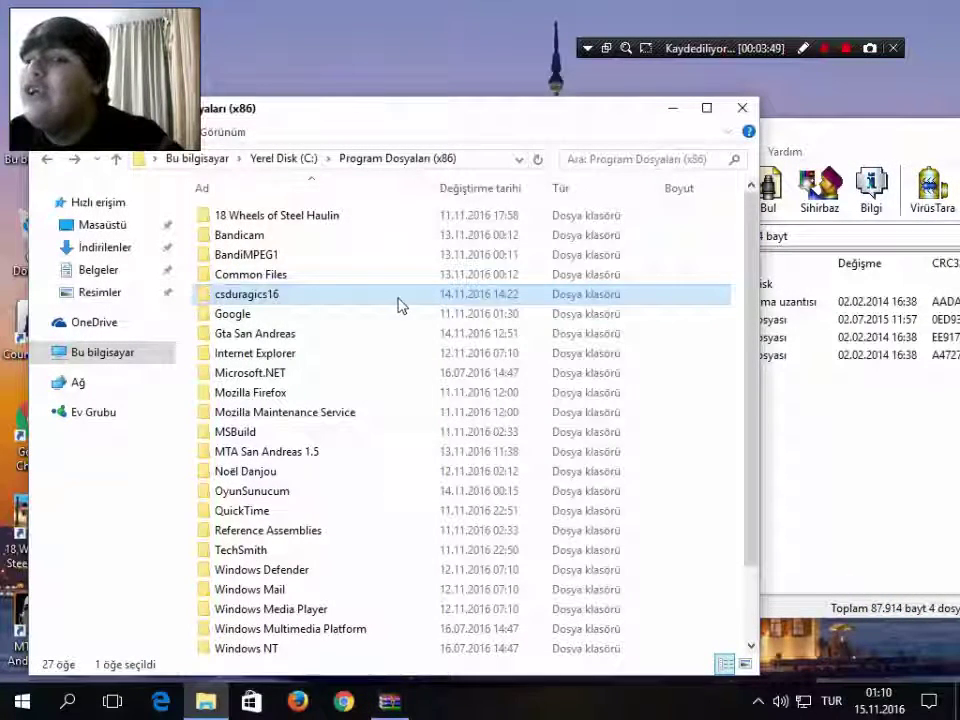
{"action": "left_click", "coordinate": [760, 443]}
{"action": "left_click_drag", "start_coordinate": [492, 302], "coordinate": [232, 303]}
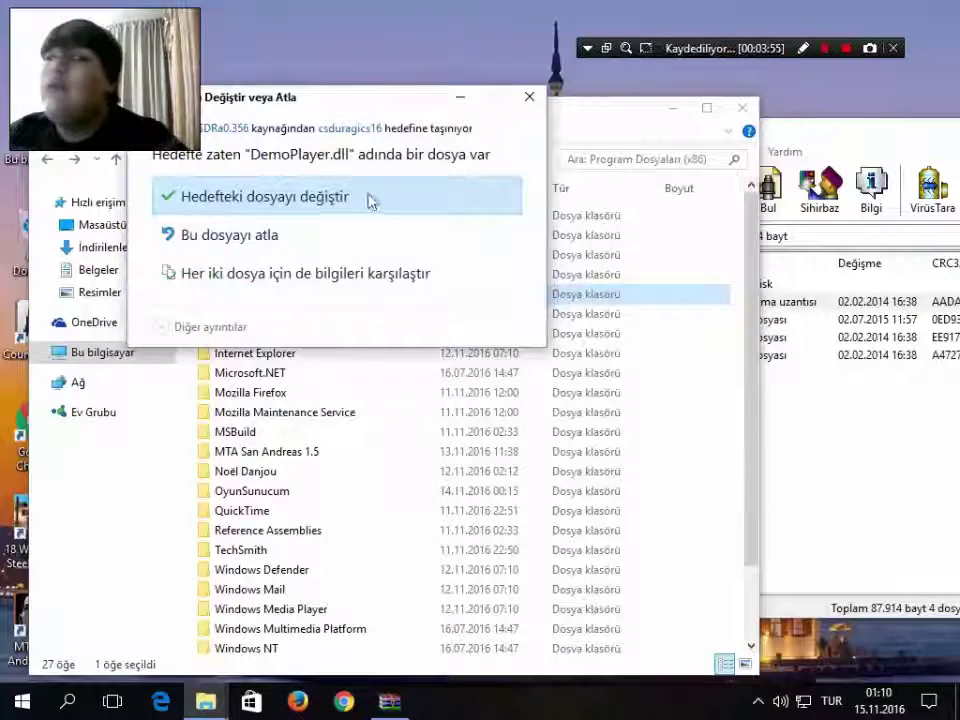
{"action": "left_click", "coordinate": [296, 197]}
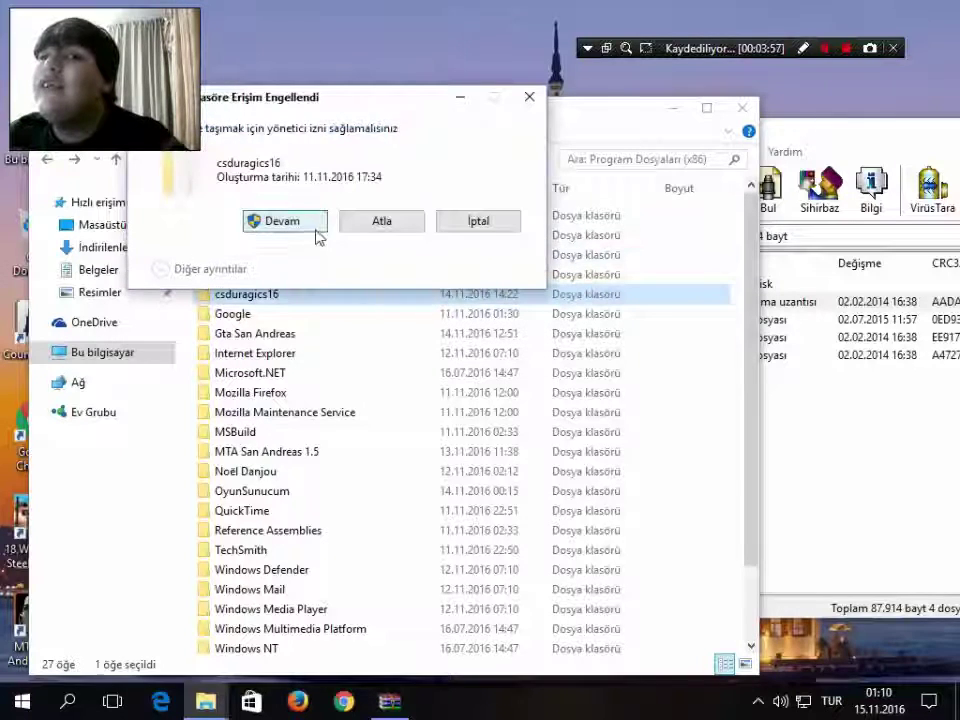
{"action": "left_click", "coordinate": [290, 218]}
{"action": "left_click", "coordinate": [287, 218]}
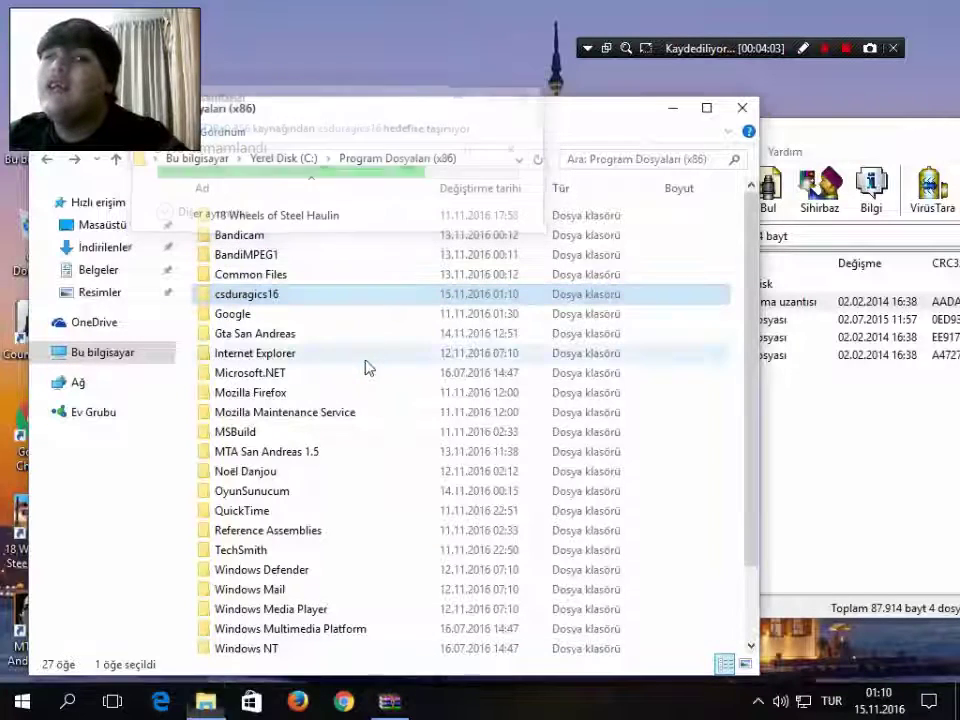
Open the csduragics16 folder, locate its cstrike subfolder, and go through the four files in malan_cfg.rar.
{"action": "double_click", "coordinate": [274, 295]}
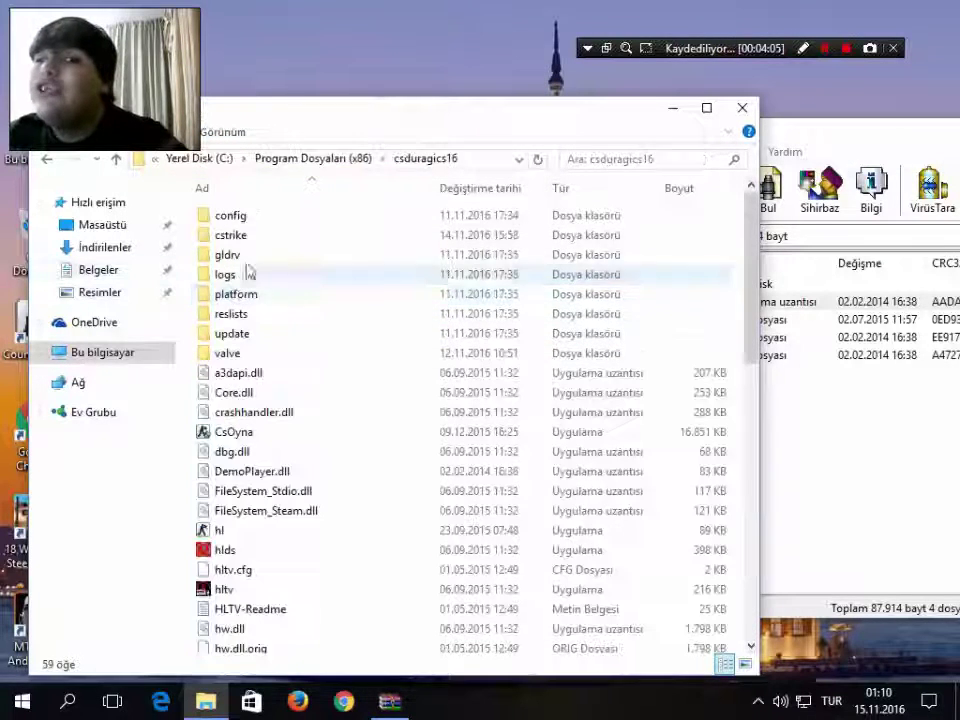
{"action": "left_click", "coordinate": [250, 234]}
{"action": "left_click", "coordinate": [950, 490]}
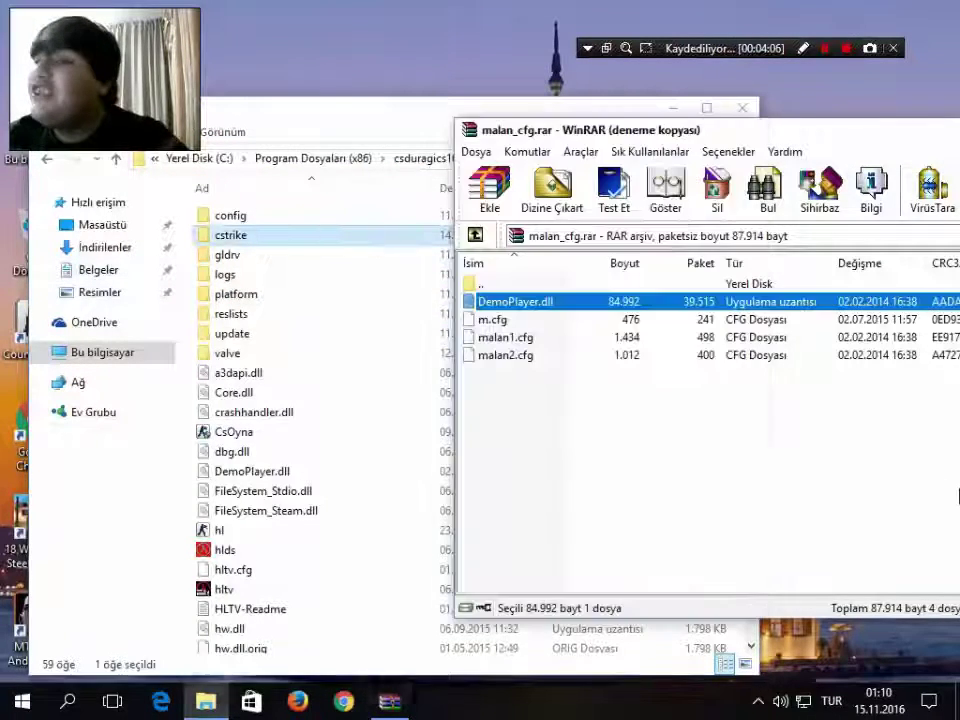
{"action": "left_click", "coordinate": [500, 358]}
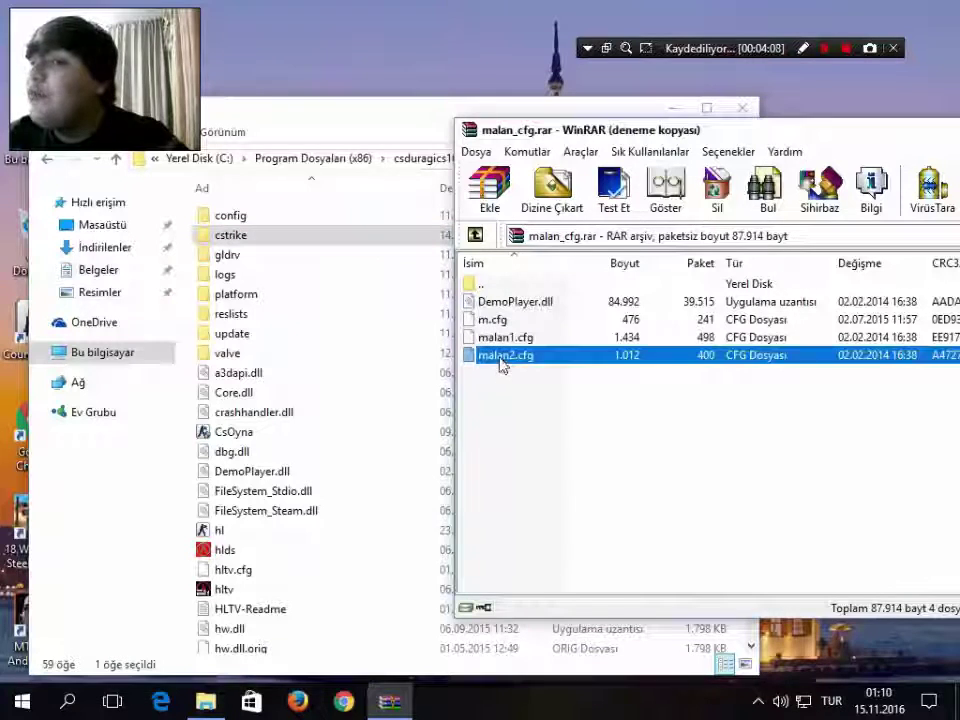
{"action": "left_click", "coordinate": [514, 302]}
{"action": "left_click", "coordinate": [500, 320]}
{"action": "left_click", "coordinate": [512, 337]}
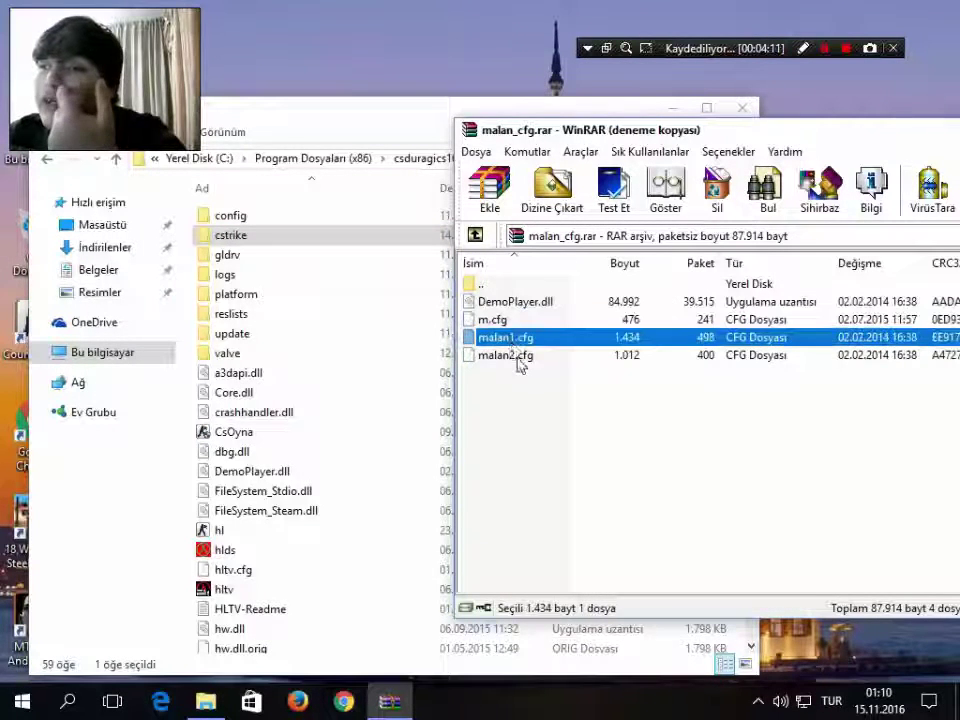
{"action": "left_click", "coordinate": [517, 358]}
Extract all four malan_cfg.rar files into the cstrike folder, replacing the existing files and granting administrator permission for all items.
{"action": "left_click_drag", "start_coordinate": [542, 411], "coordinate": [503, 307]}
{"action": "left_click_drag", "start_coordinate": [502, 306], "coordinate": [288, 237]}
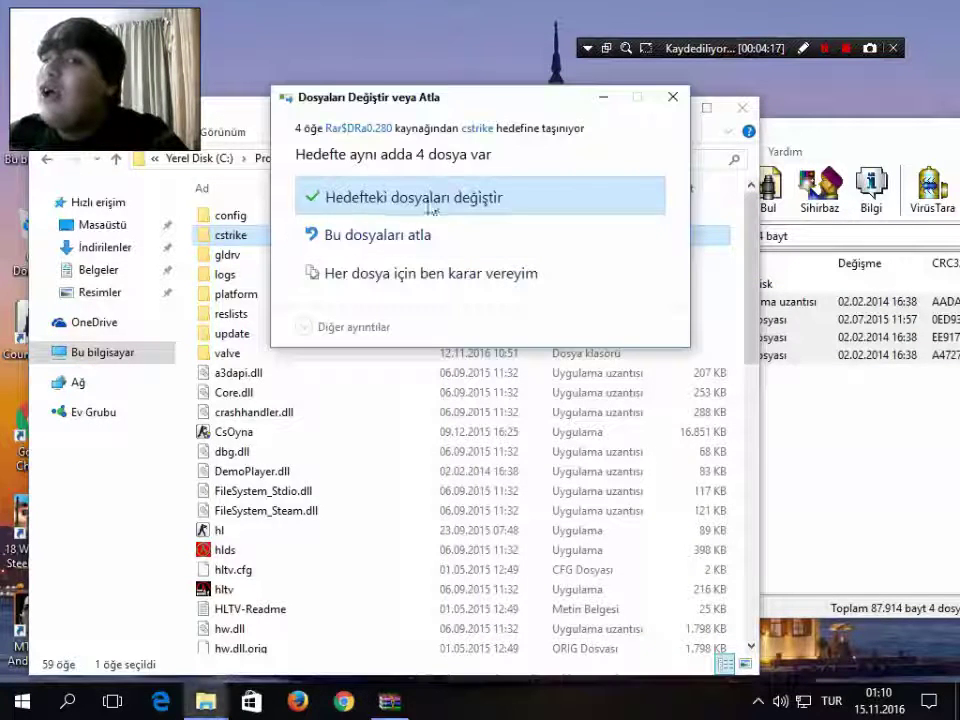
{"action": "left_click", "coordinate": [404, 199]}
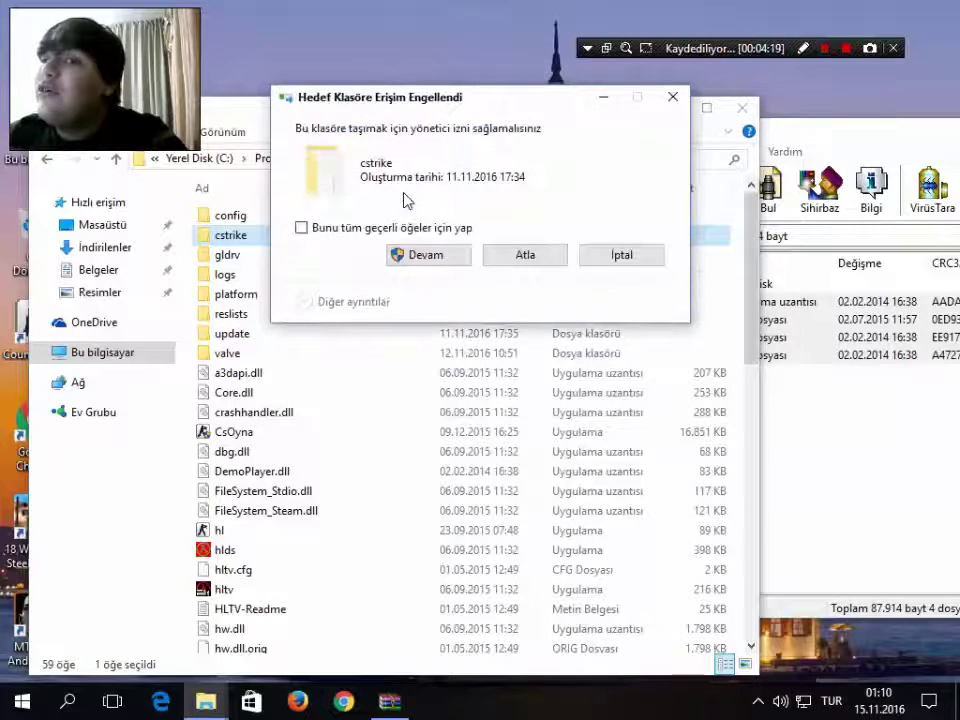
{"action": "left_click", "coordinate": [301, 227]}
{"action": "left_click", "coordinate": [426, 257]}
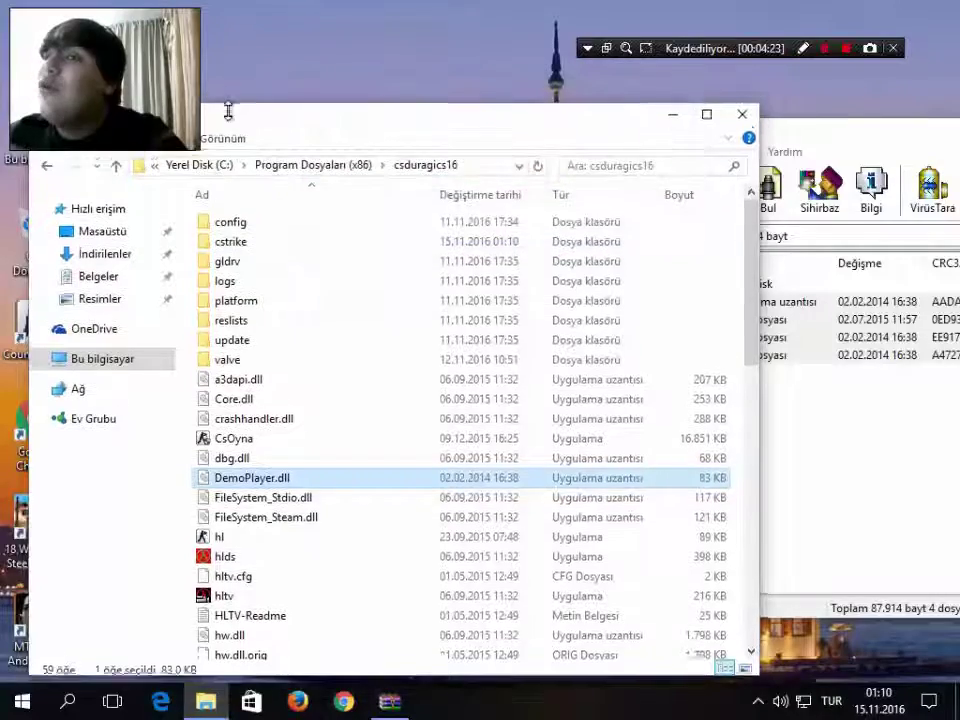
Close the csduragics16 folder and the malan_cfg.rar archive, and refresh the desktop.
{"action": "left_click", "coordinate": [748, 120]}
{"action": "left_click_drag", "start_coordinate": [722, 137], "coordinate": [227, 137]}
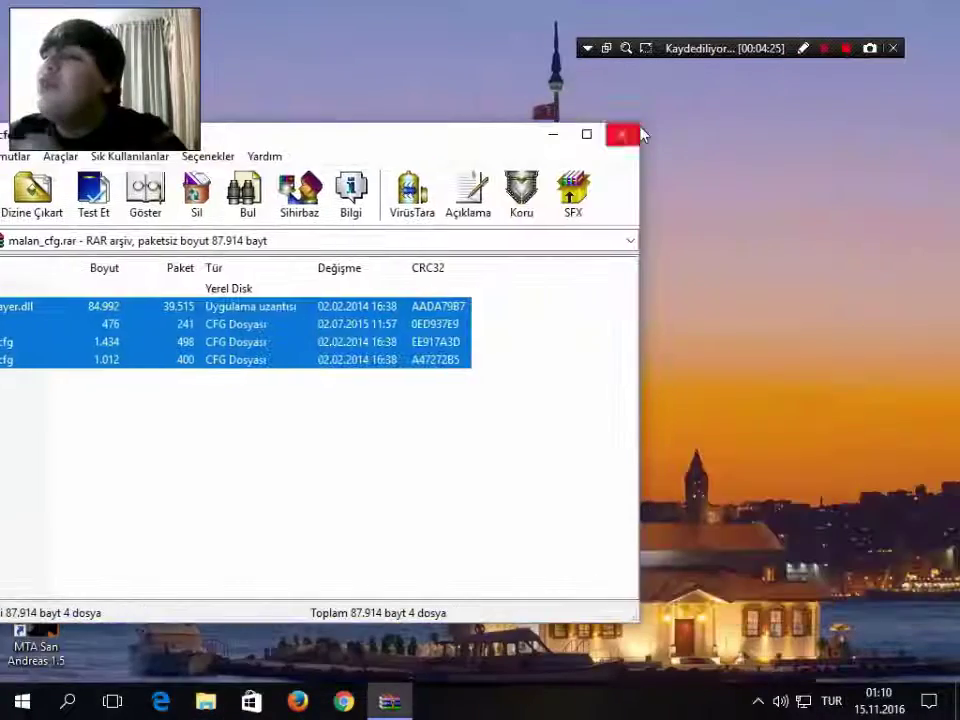
{"action": "left_click", "coordinate": [636, 133]}
{"action": "right_click", "coordinate": [589, 134]}
{"action": "left_click", "coordinate": [612, 186]}
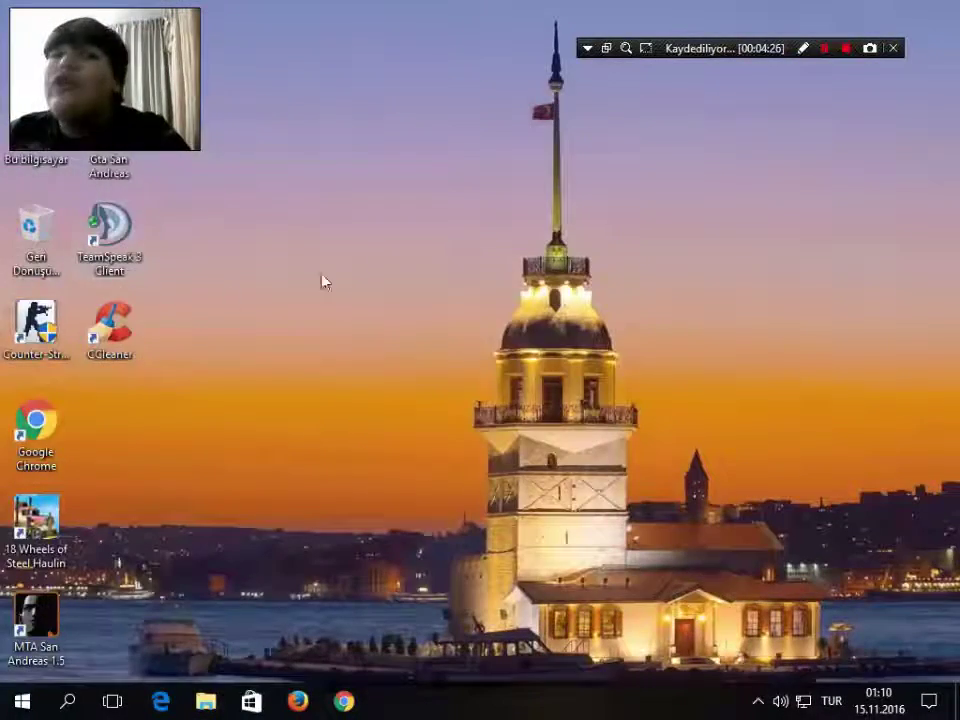
{"action": "right_click", "coordinate": [354, 240]}
{"action": "left_click", "coordinate": [474, 298]}
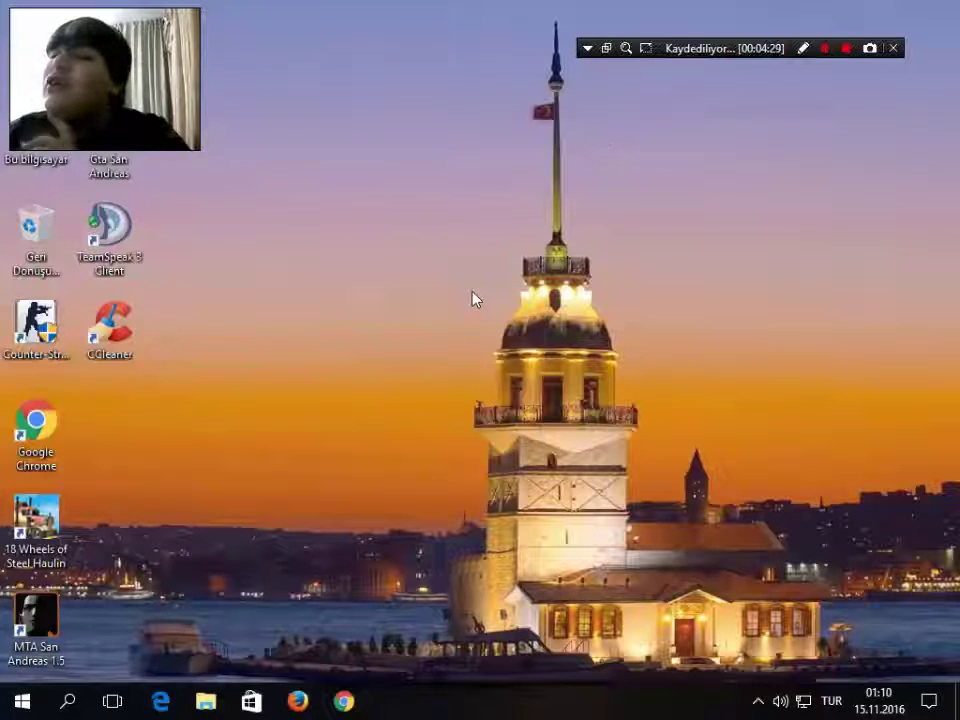
{"action": "right_click", "coordinate": [466, 274]}
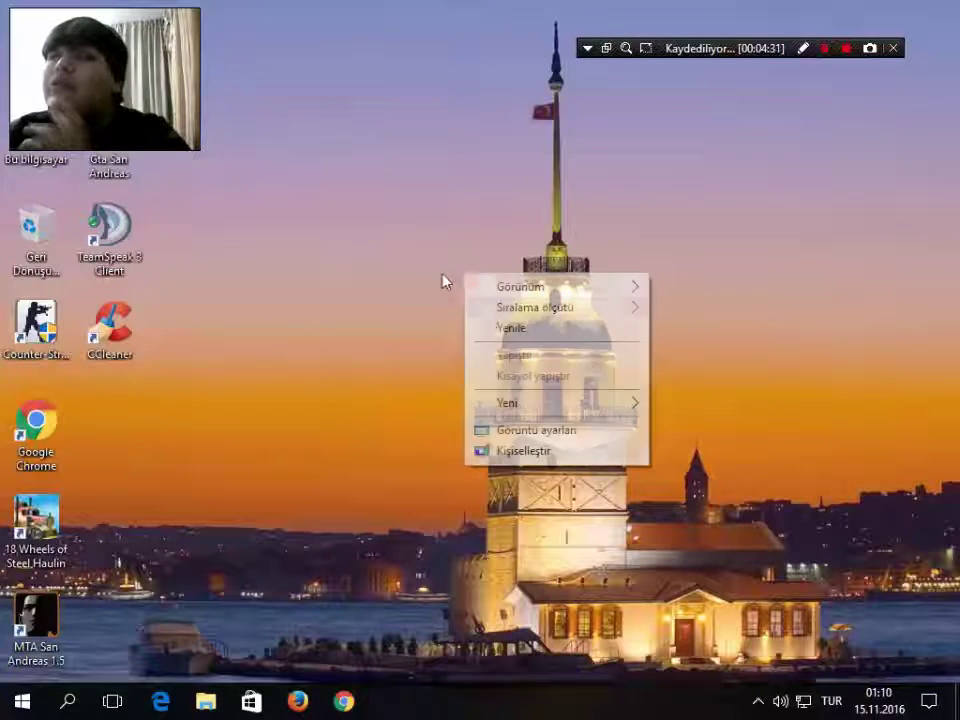
{"action": "left_click", "coordinate": [509, 328]}
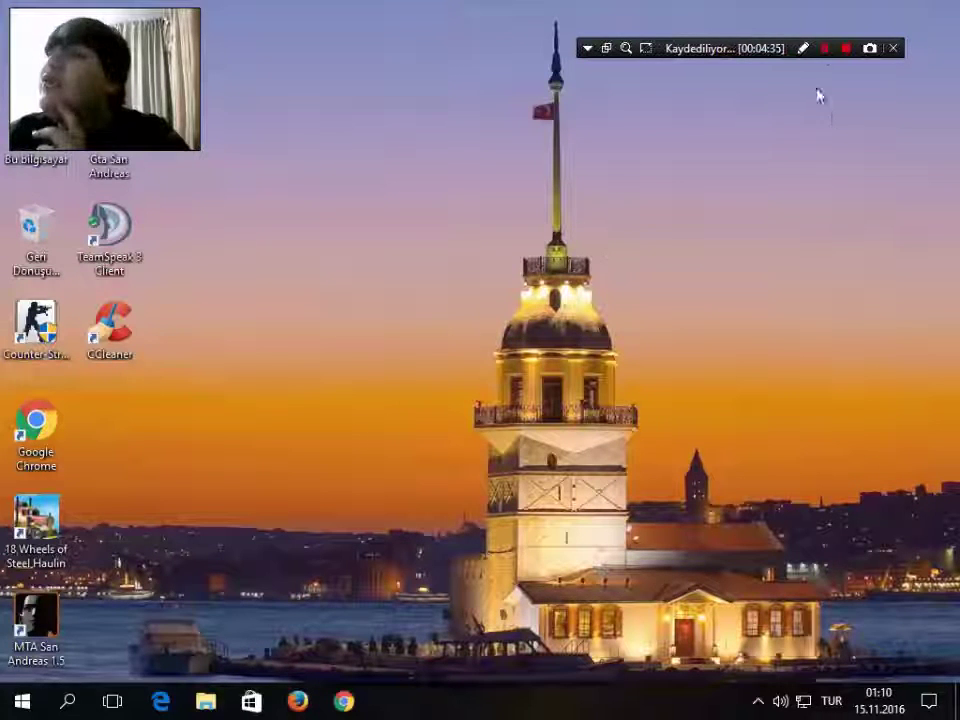
{"action": "right_click", "coordinate": [287, 154]}
{"action": "left_click", "coordinate": [358, 210]}
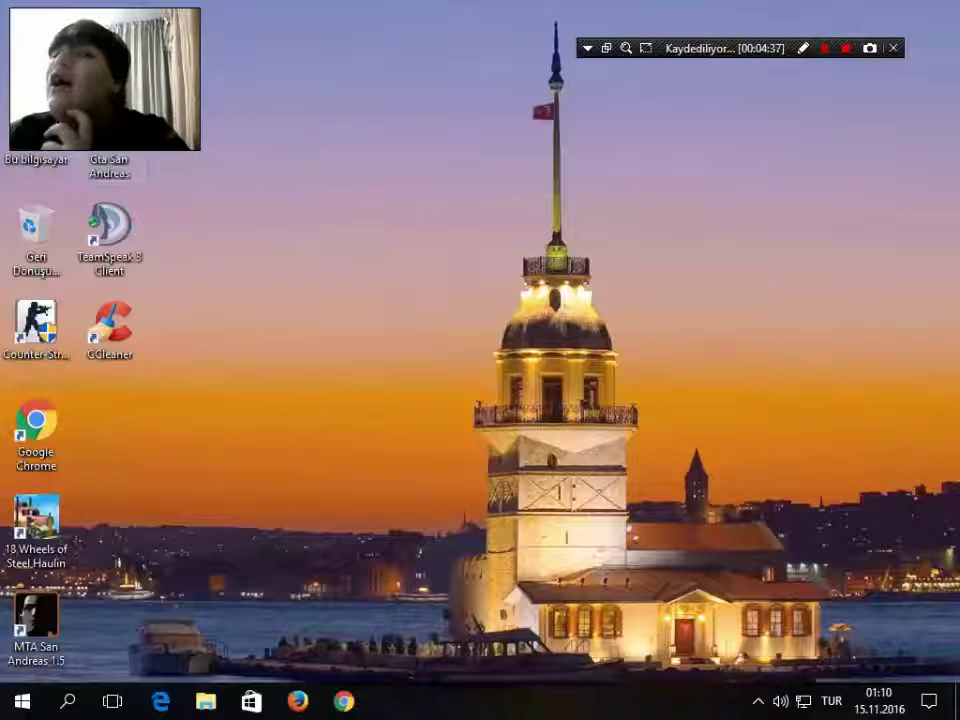
Open the performance options from the computer's advanced system settings.
{"action": "right_click", "coordinate": [47, 124]}
{"action": "left_click", "coordinate": [113, 345]}
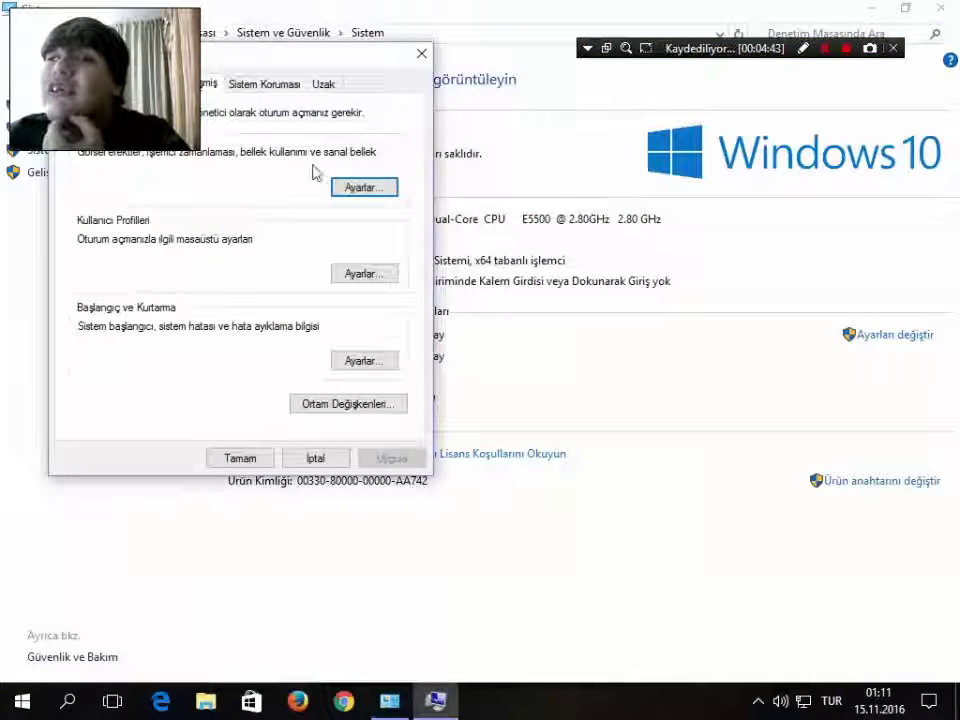
{"action": "left_click", "coordinate": [366, 189]}
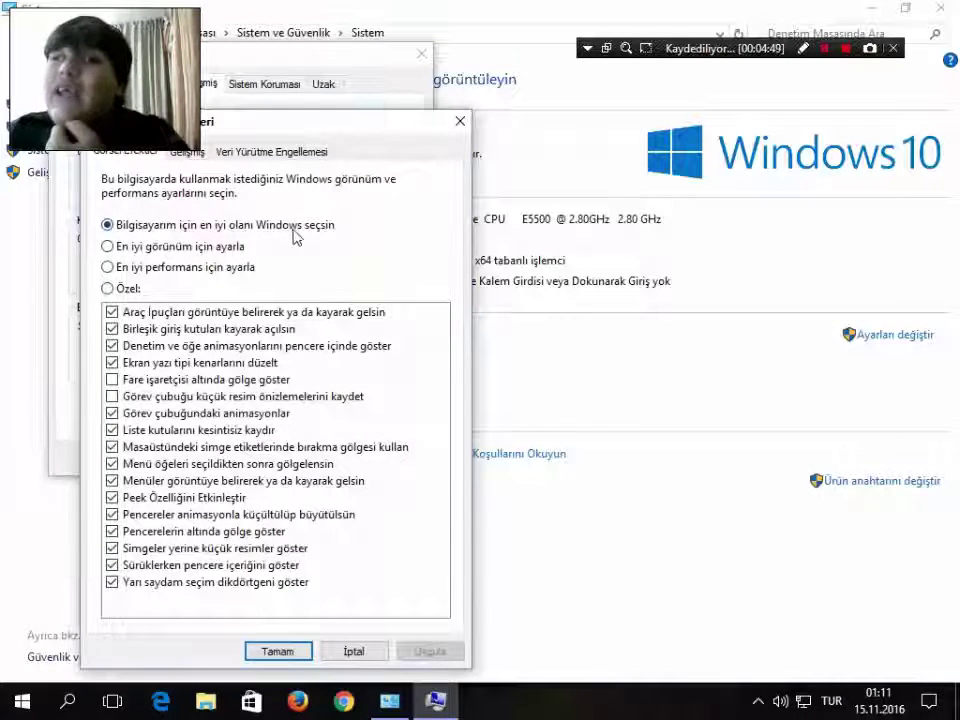
Try the best appearance visual effects preset, reselect the preset chosen by Windows, and cancel the performance options.
{"action": "left_click", "coordinate": [211, 245]}
{"action": "left_click", "coordinate": [210, 227]}
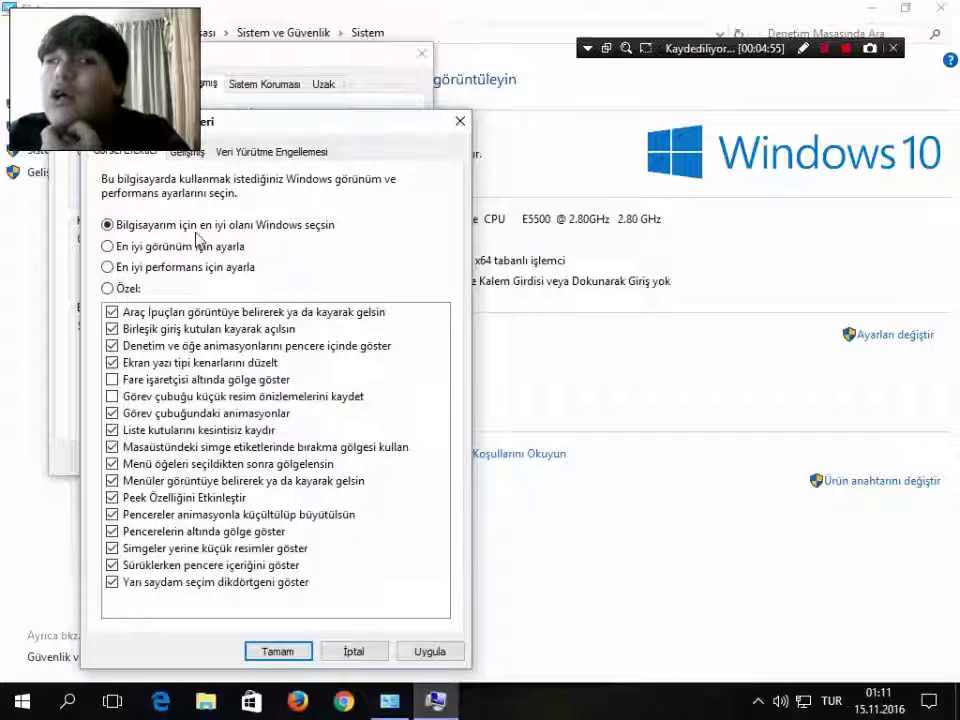
{"action": "left_click", "coordinate": [355, 650]}
Try the best performance visual effects preset, look through the DEP and advanced settings, reselect the Windows-chosen preset, and cancel the options.
{"action": "left_click", "coordinate": [380, 196]}
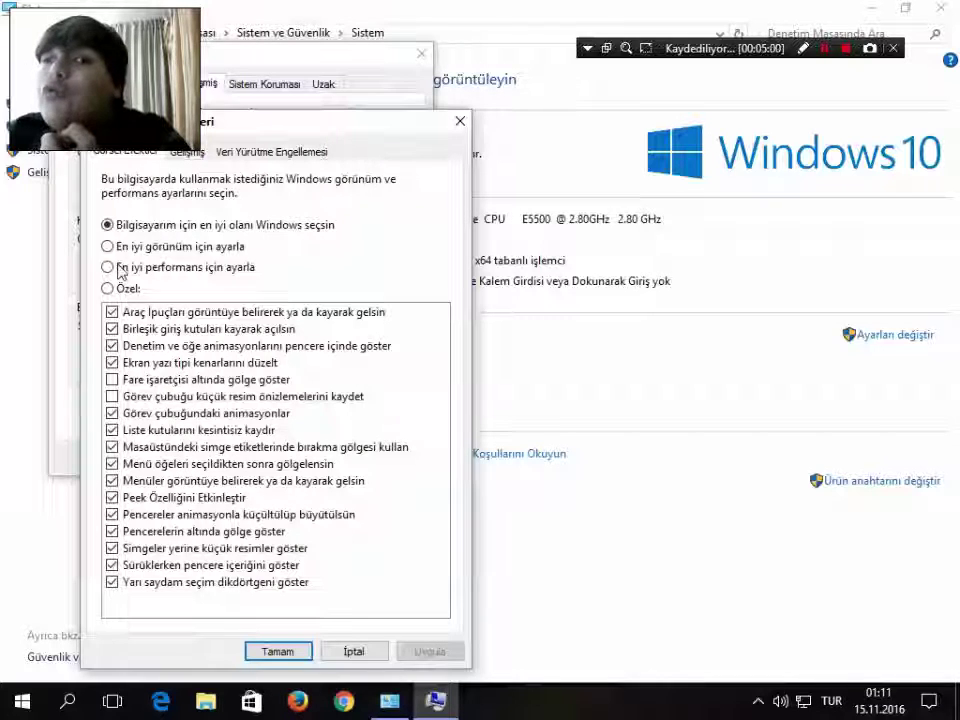
{"action": "left_click", "coordinate": [211, 274]}
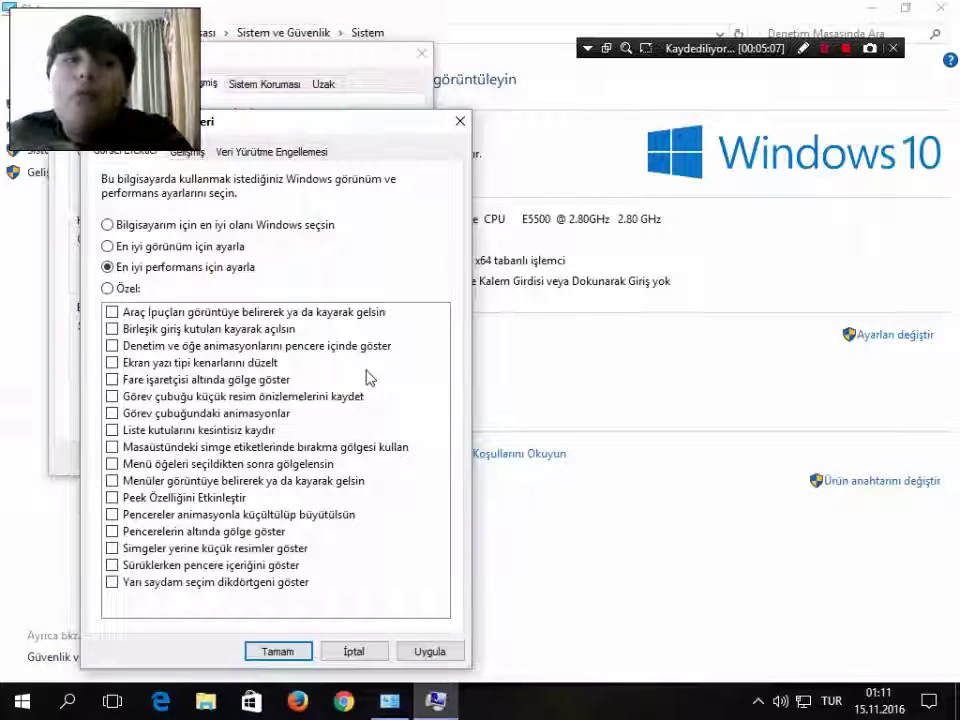
{"action": "left_click", "coordinate": [318, 154]}
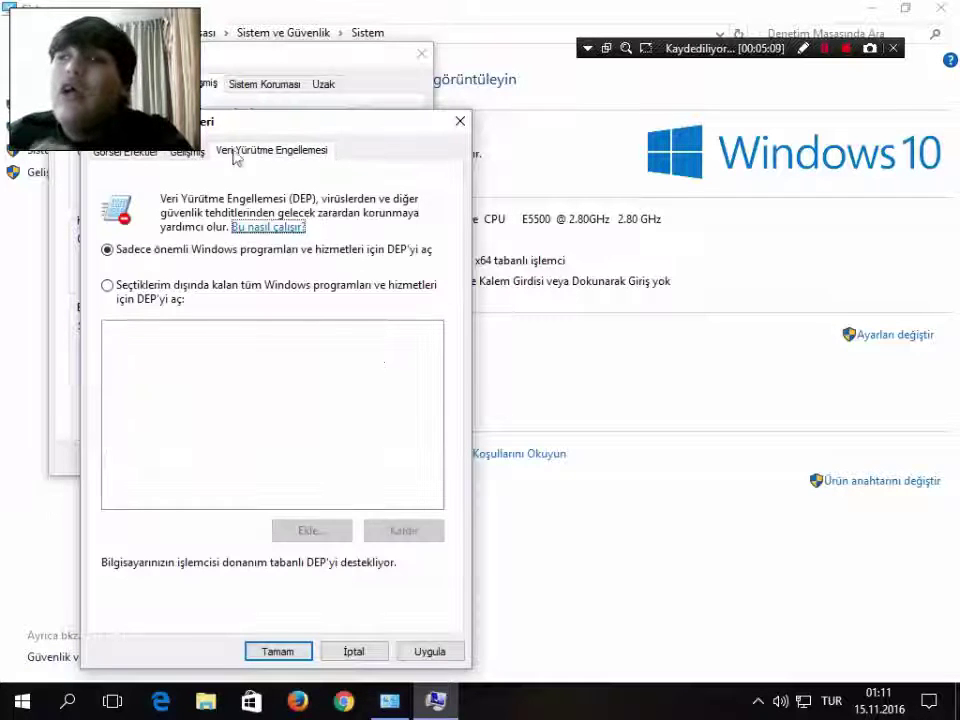
{"action": "left_click", "coordinate": [180, 154]}
{"action": "left_click", "coordinate": [148, 156]}
{"action": "left_click", "coordinate": [178, 155]}
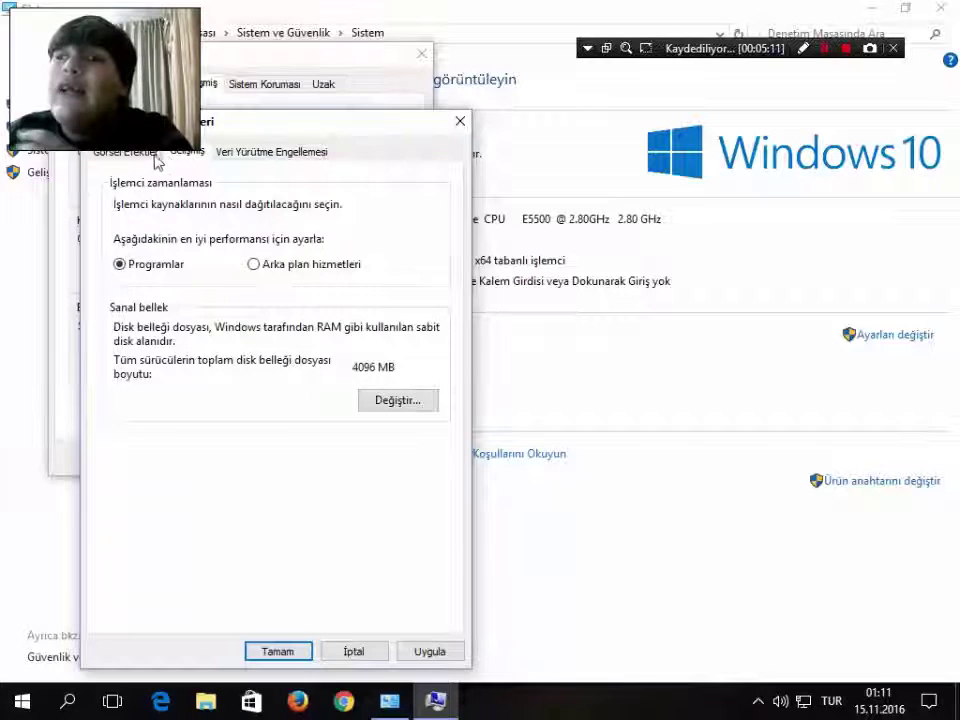
{"action": "left_click", "coordinate": [156, 156]}
{"action": "left_click", "coordinate": [160, 229]}
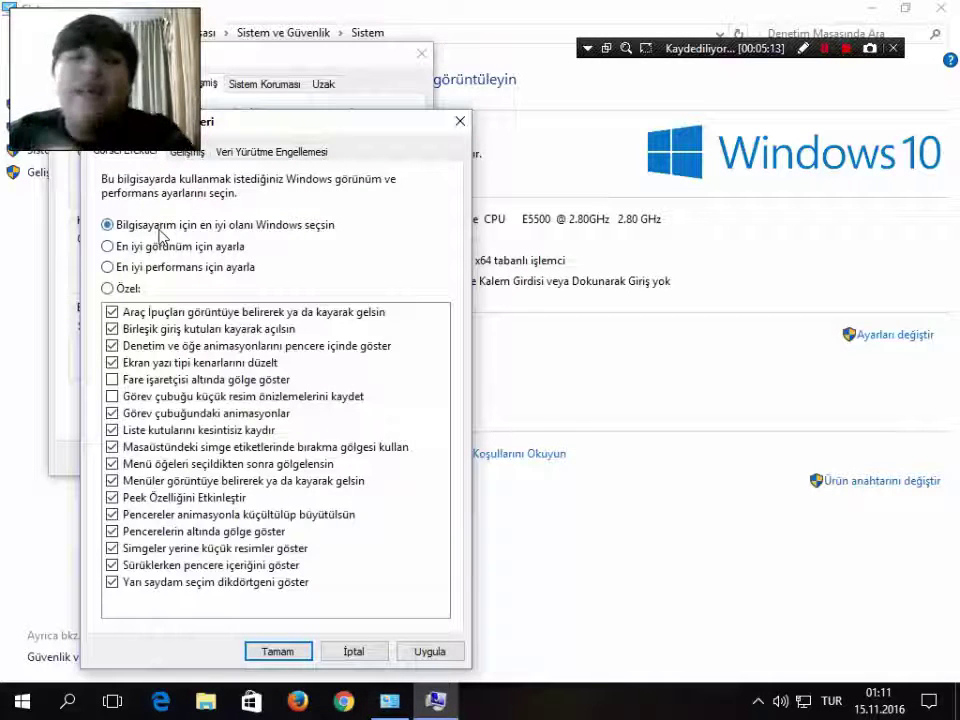
{"action": "left_click", "coordinate": [376, 652]}
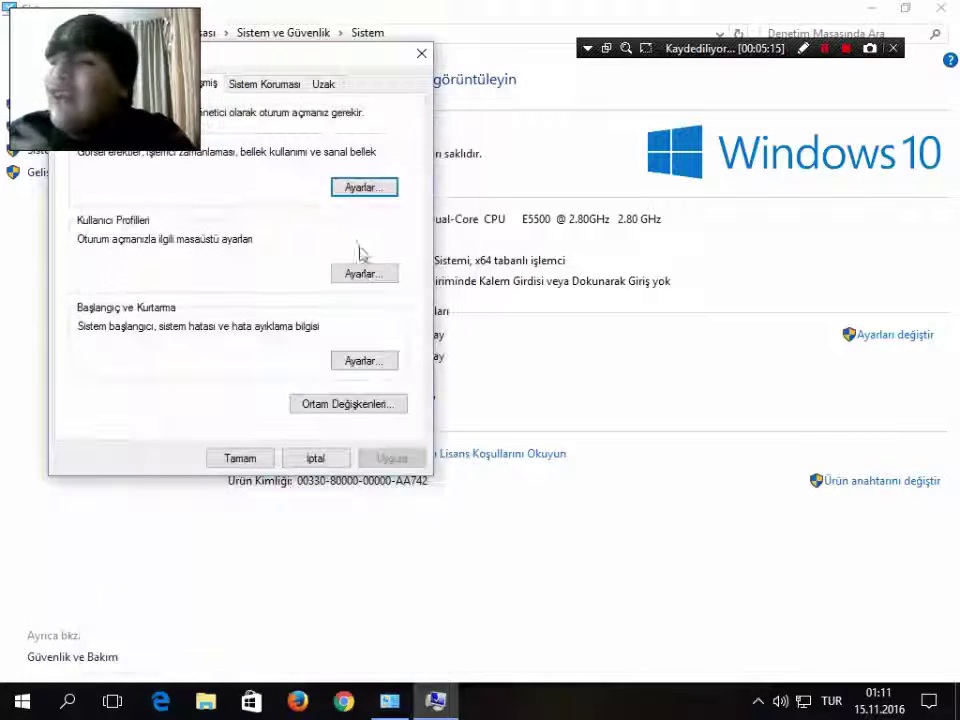
Turn on DEP for all programs except selected ones, and add the desktop's Counter-Strike shortcut to the exception list.
{"action": "left_click", "coordinate": [368, 191]}
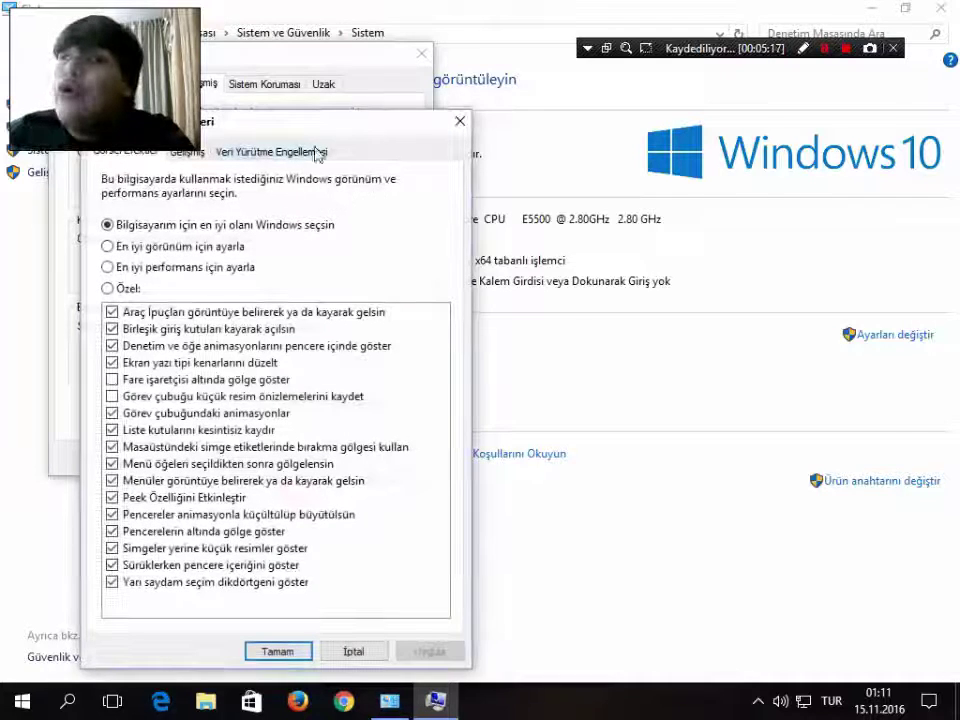
{"action": "left_click", "coordinate": [222, 154]}
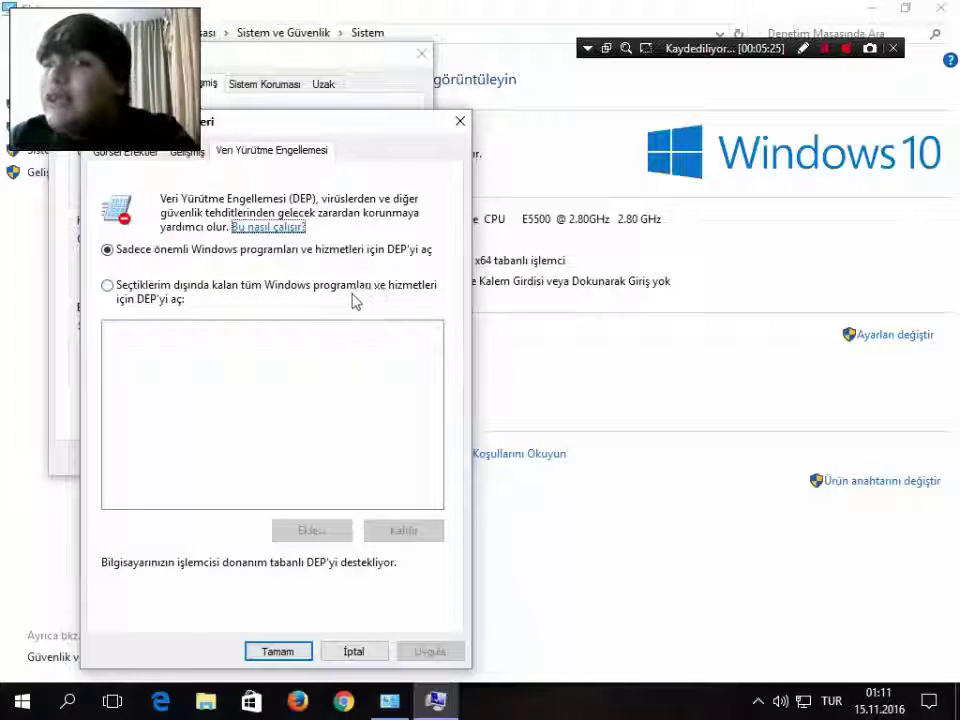
{"action": "left_click", "coordinate": [135, 300]}
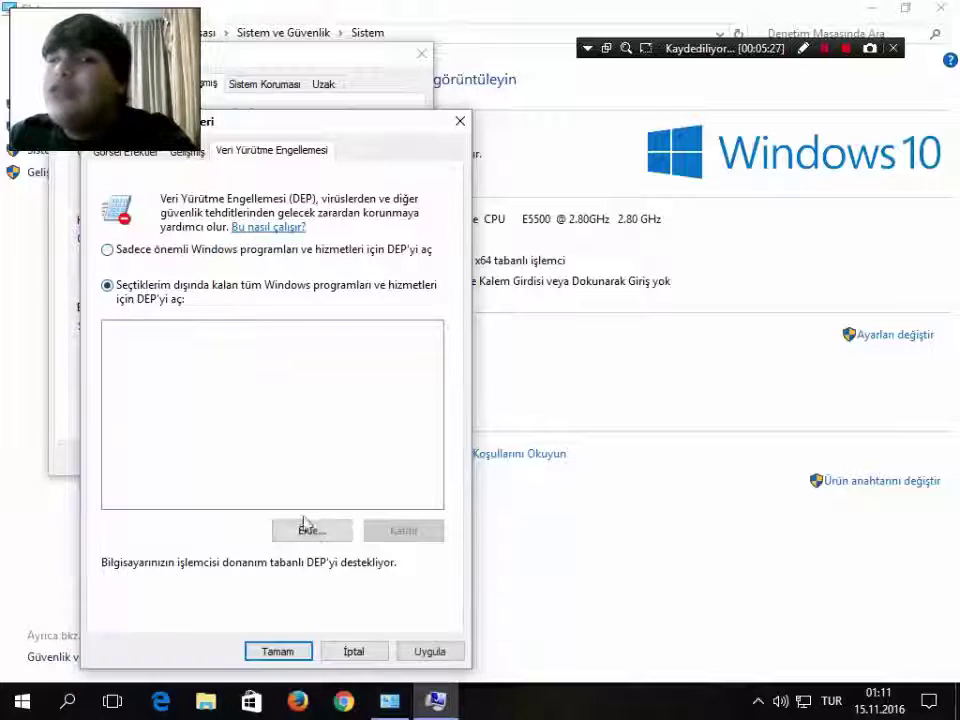
{"action": "left_click", "coordinate": [318, 529]}
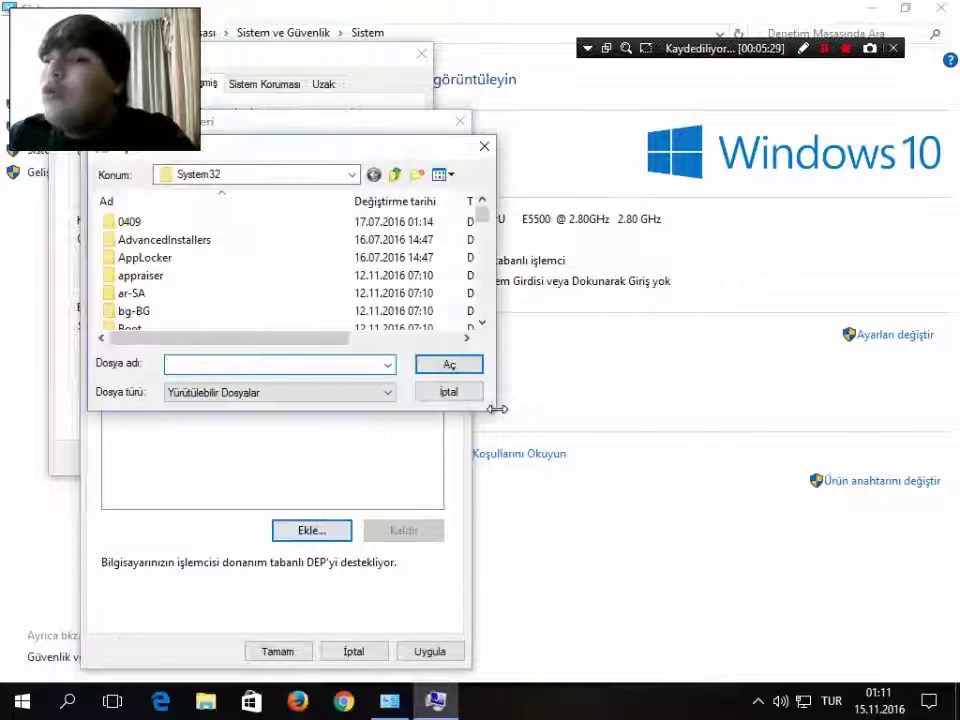
{"action": "left_click_drag", "start_coordinate": [517, 407], "coordinate": [695, 638]}
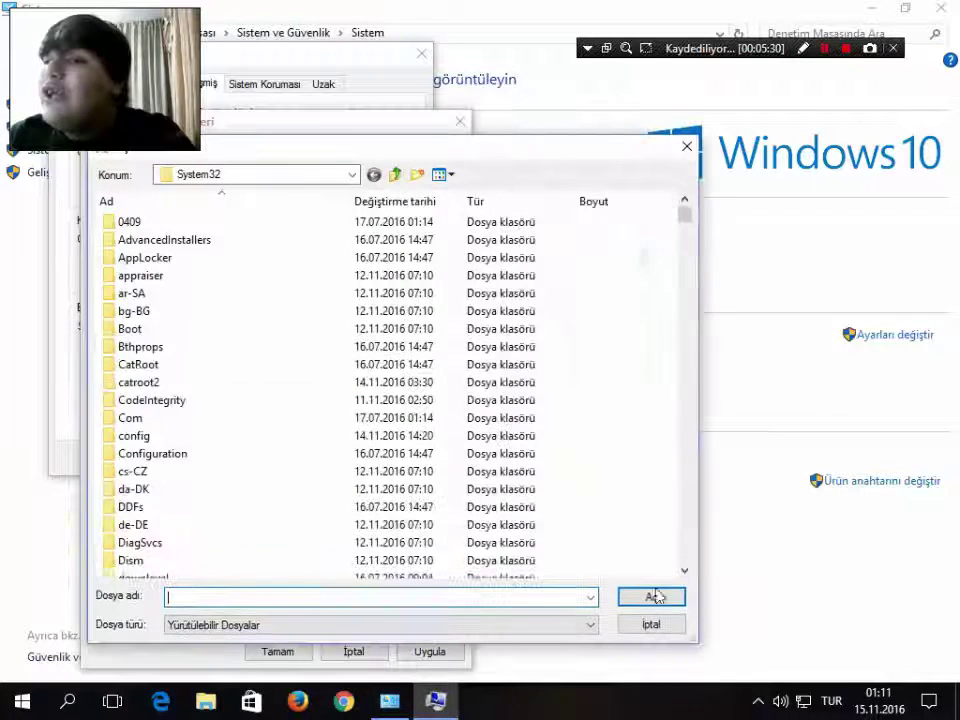
{"action": "left_click", "coordinate": [352, 174]}
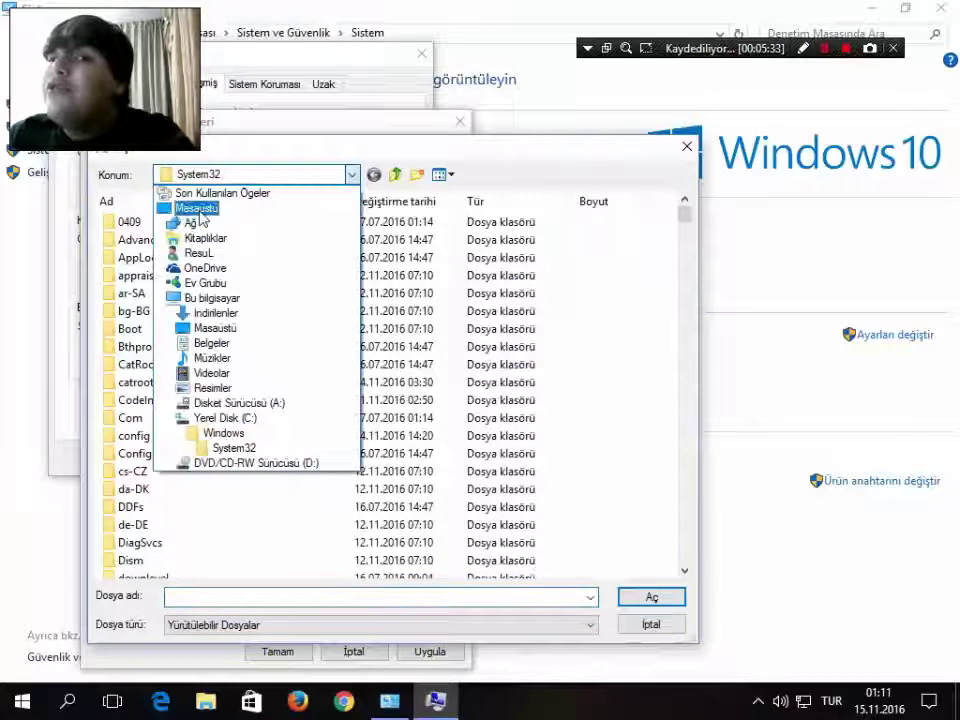
{"action": "left_click", "coordinate": [195, 210]}
{"action": "left_click", "coordinate": [375, 366]}
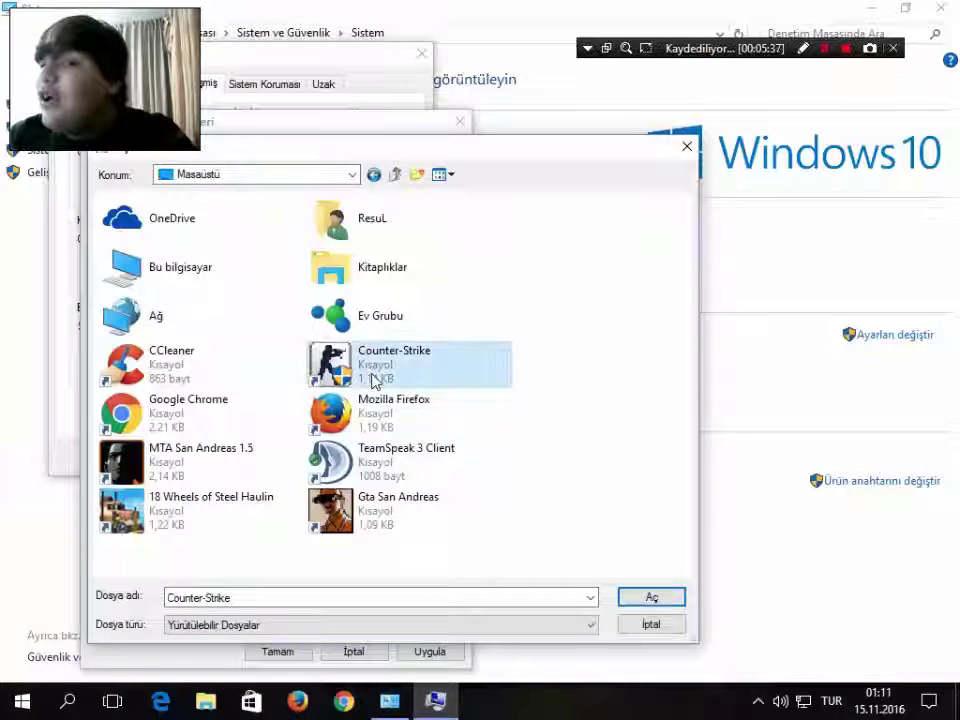
{"action": "double_click", "coordinate": [377, 381]}
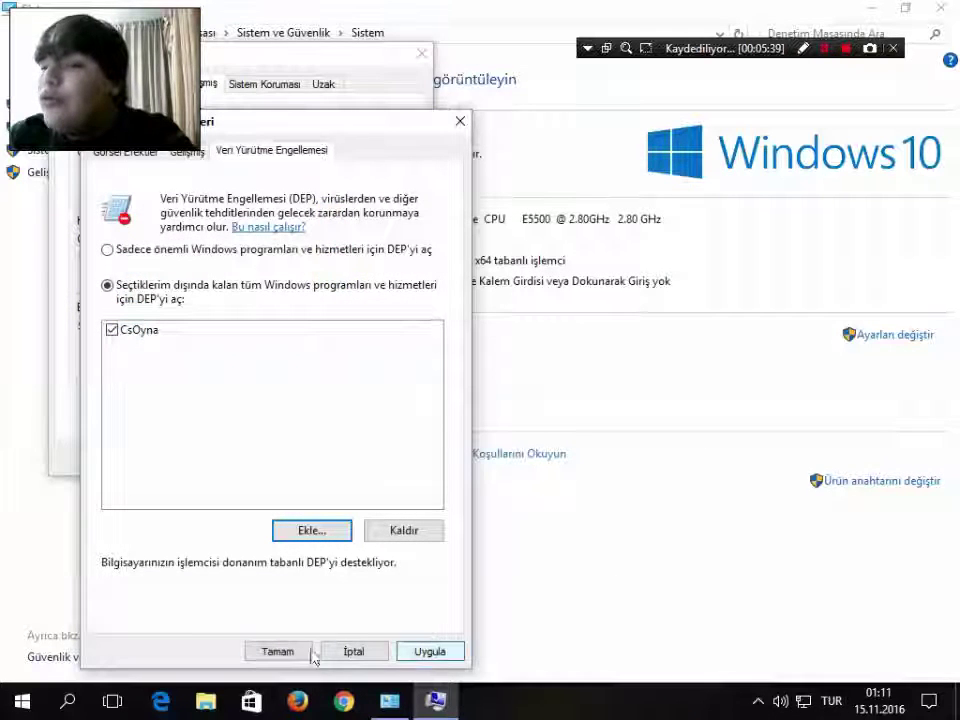
Remove CsOyna from the DEP exception list, limit DEP to essential Windows programs and services, and accept the performance options.
{"action": "left_click", "coordinate": [124, 340]}
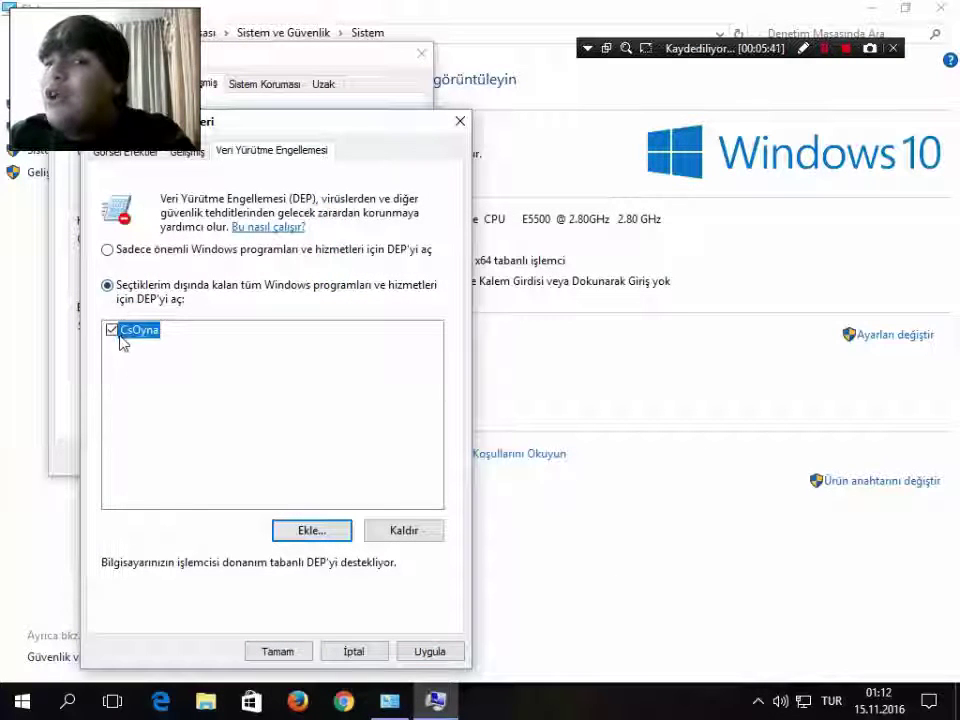
{"action": "left_click", "coordinate": [403, 530]}
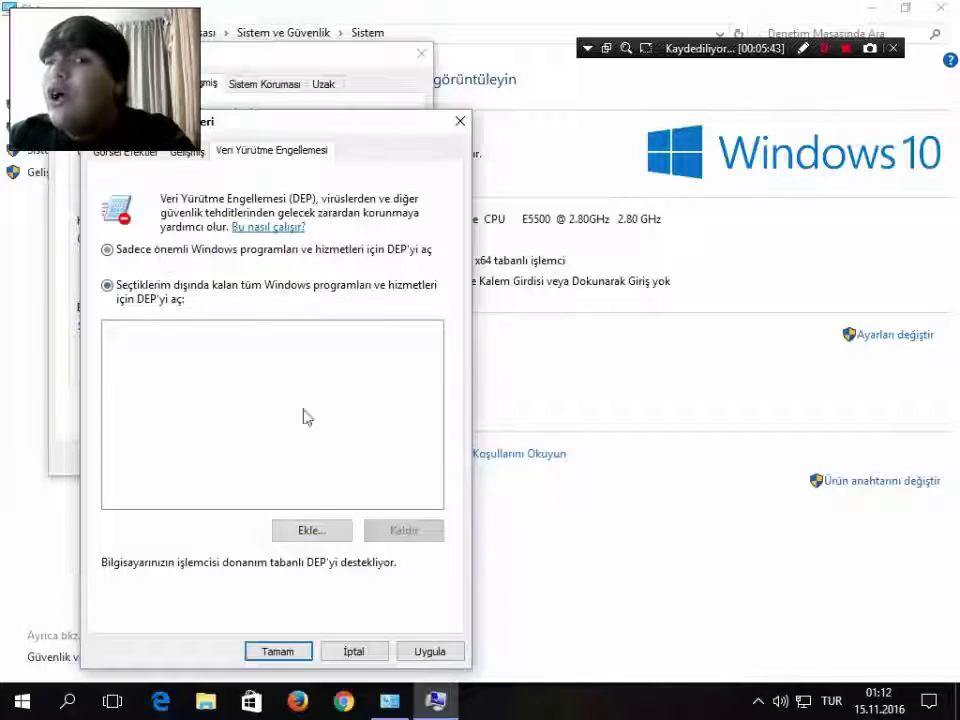
{"action": "left_click", "coordinate": [420, 662]}
{"action": "left_click", "coordinate": [276, 651]}
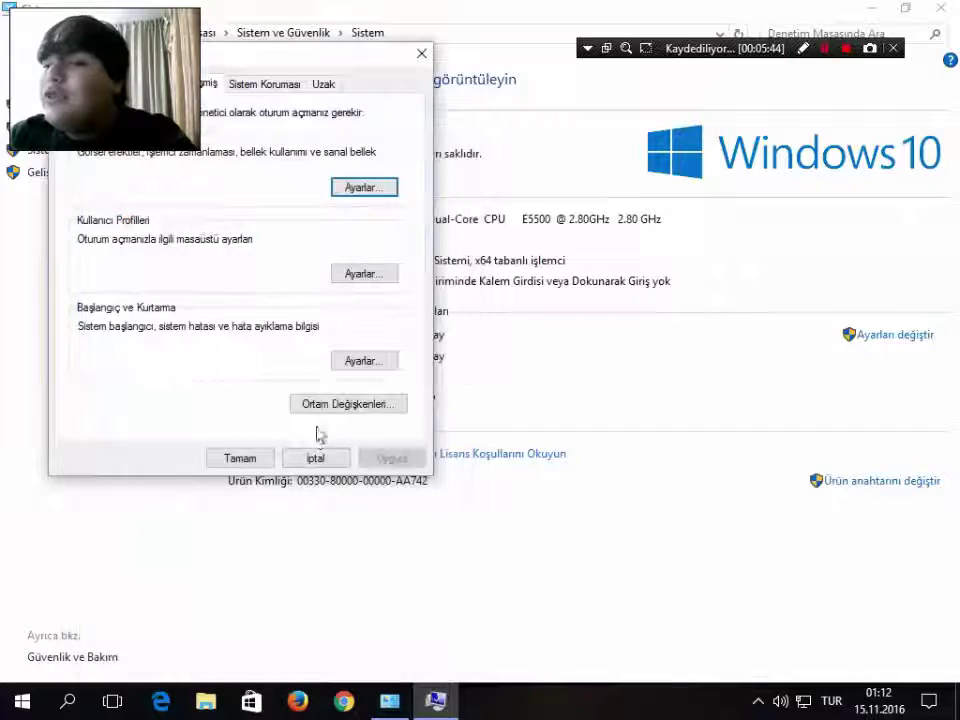
Accept and close the system properties, close the System window, and refresh the desktop.
{"action": "left_click", "coordinate": [242, 456]}
{"action": "double_click", "coordinate": [420, 9]}
{"action": "left_click", "coordinate": [615, 256]}
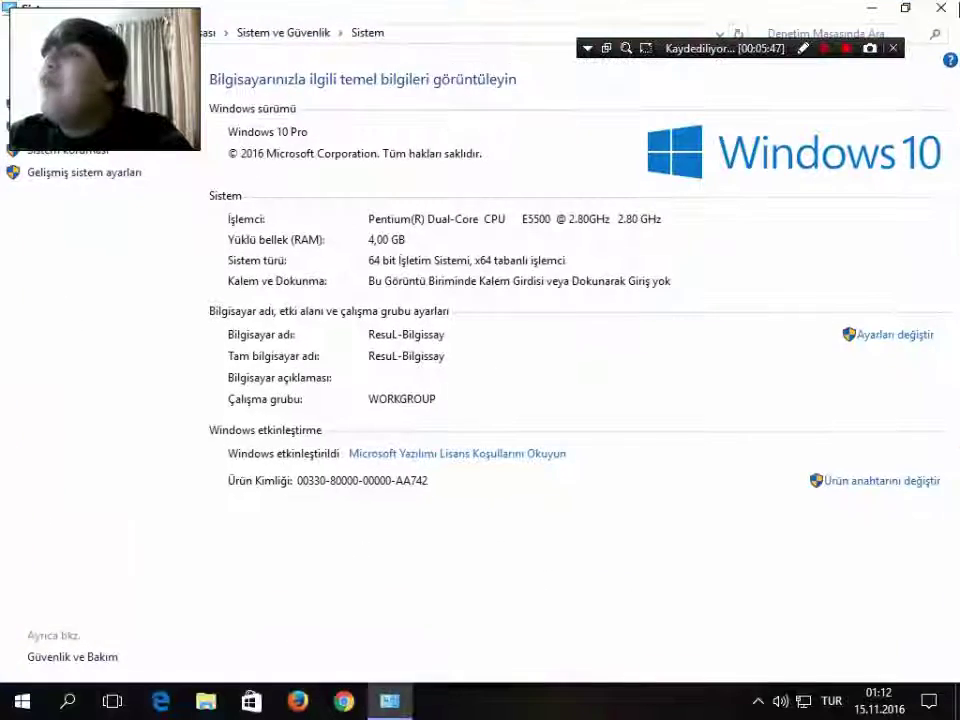
{"action": "left_click", "coordinate": [937, 12]}
{"action": "right_click", "coordinate": [450, 90]}
{"action": "left_click", "coordinate": [500, 145]}
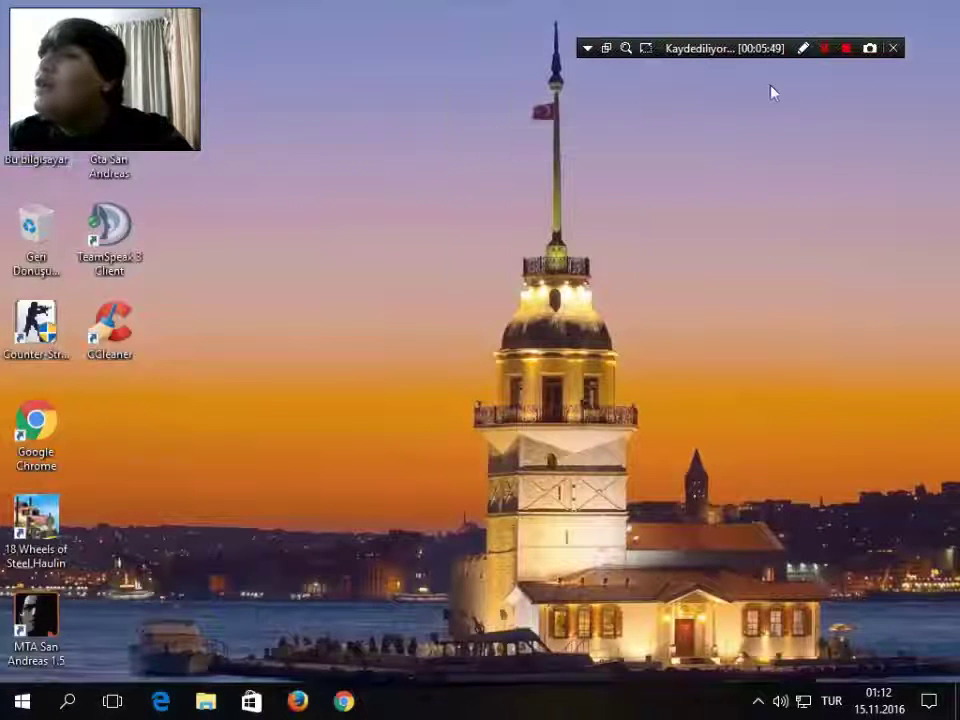
{"action": "right_click", "coordinate": [545, 168]}
{"action": "left_click", "coordinate": [636, 223]}
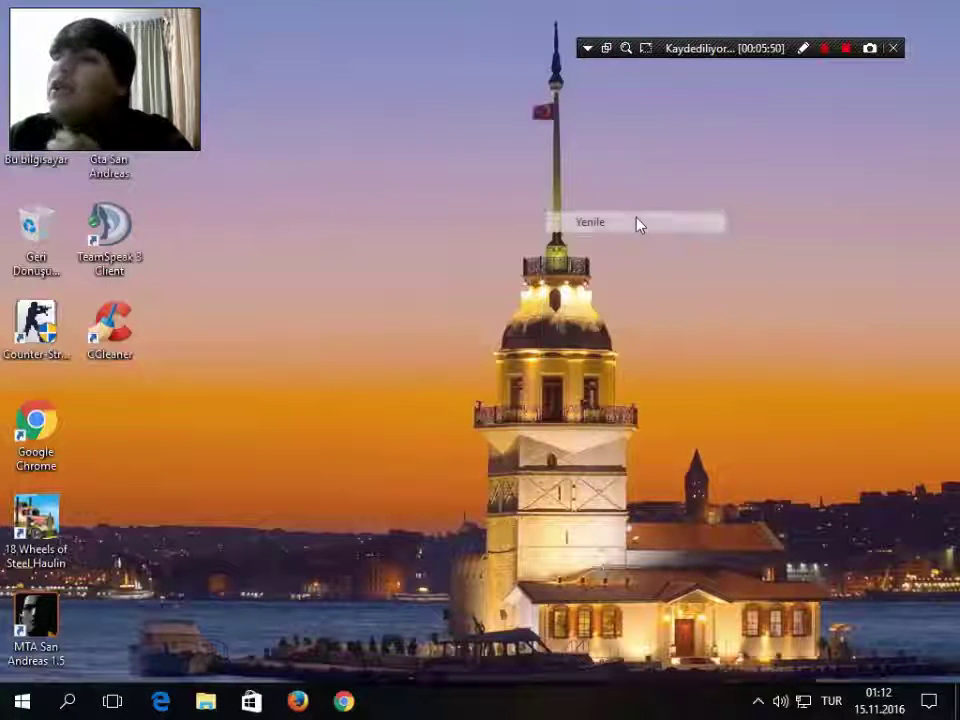
{"action": "right_click", "coordinate": [637, 220]}
{"action": "left_click", "coordinate": [707, 279]}
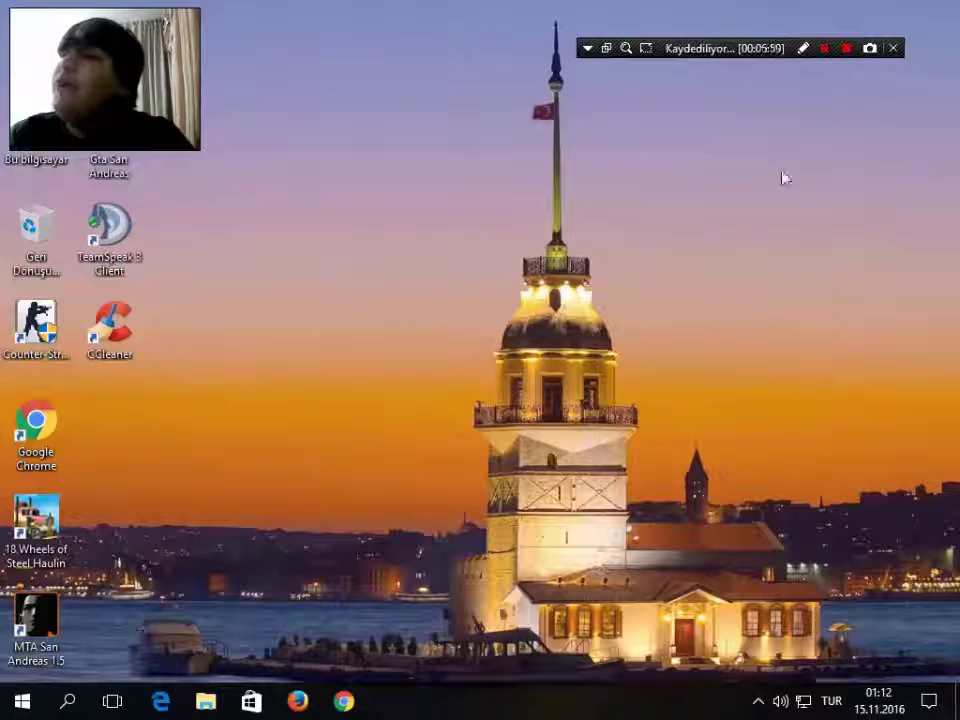
{"action": "left_click_drag", "start_coordinate": [767, 176], "coordinate": [528, 325]}
{"action": "right_click", "coordinate": [270, 310]}
{"action": "left_click", "coordinate": [350, 365]}
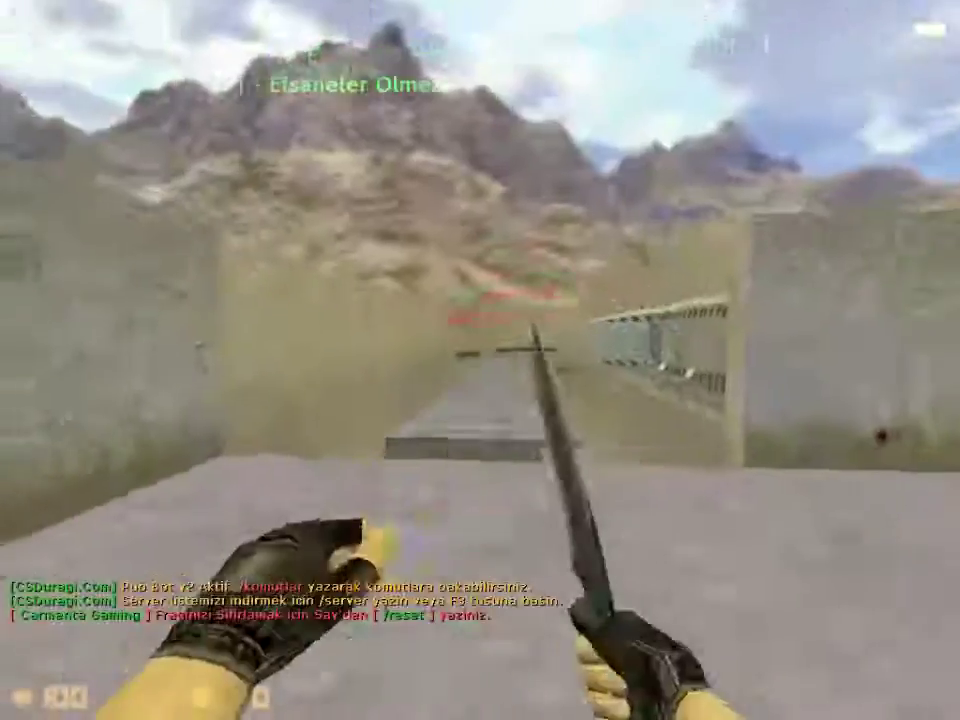
{"action": "key", "text": "w"}
{"action": "key", "text": "2"}
{"action": "key", "text": "3"}
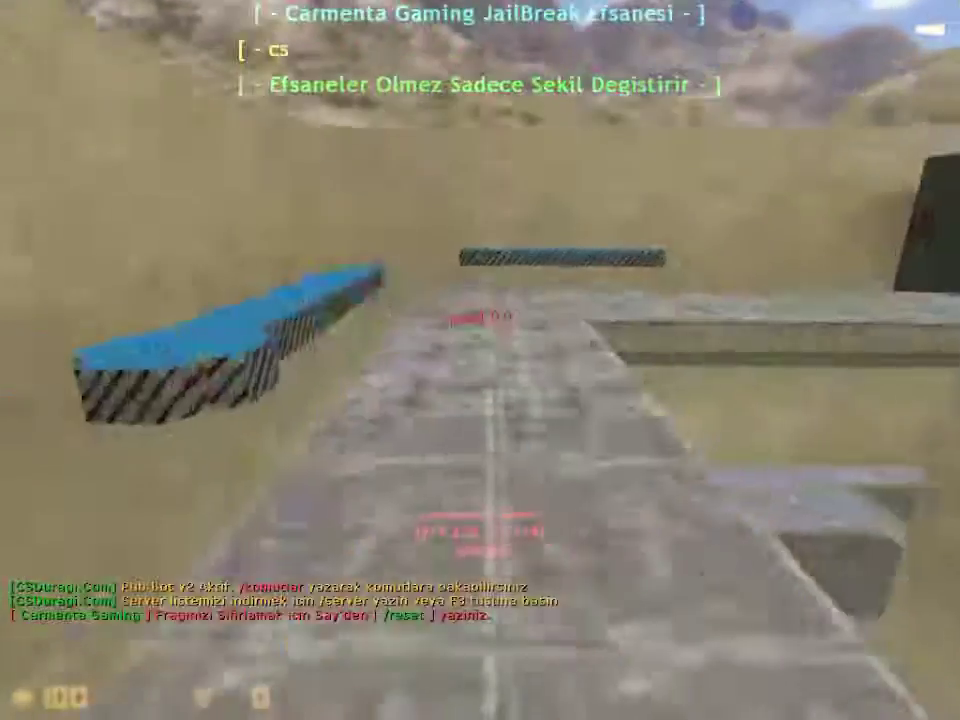
{"action": "key", "text": "w"}
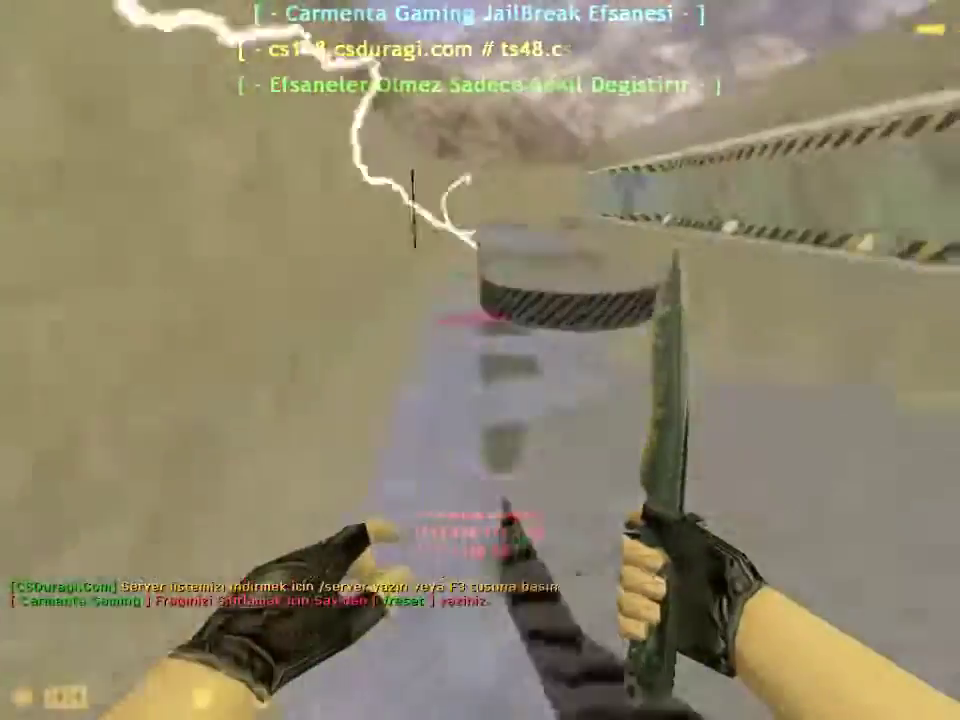
{"action": "key", "text": "w"}
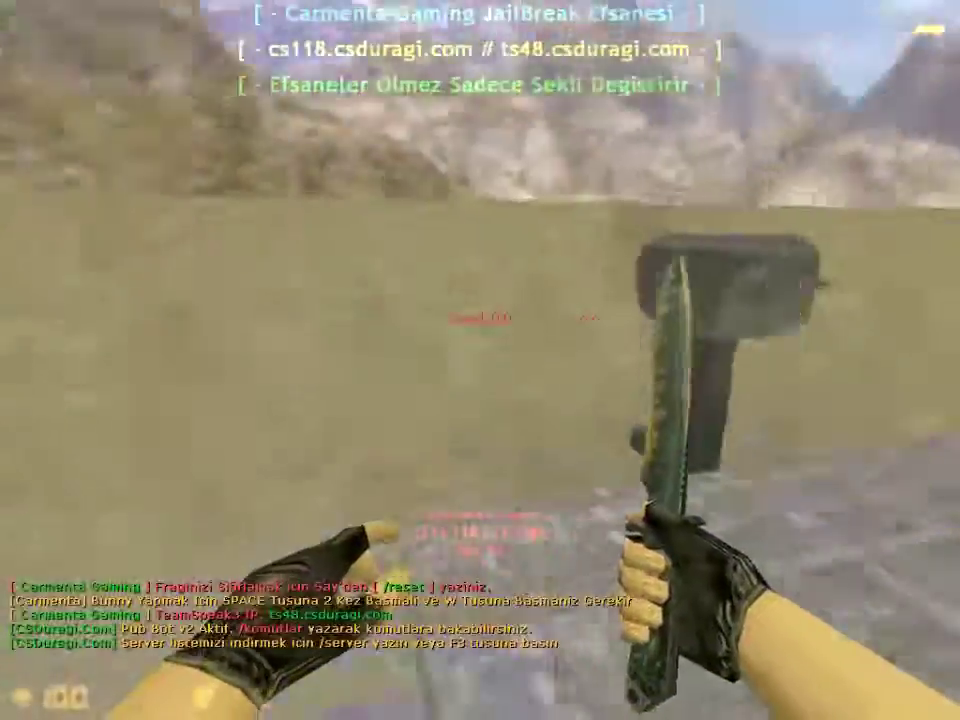
{"action": "key", "text": "w"}
{"action": "key", "text": "space"}
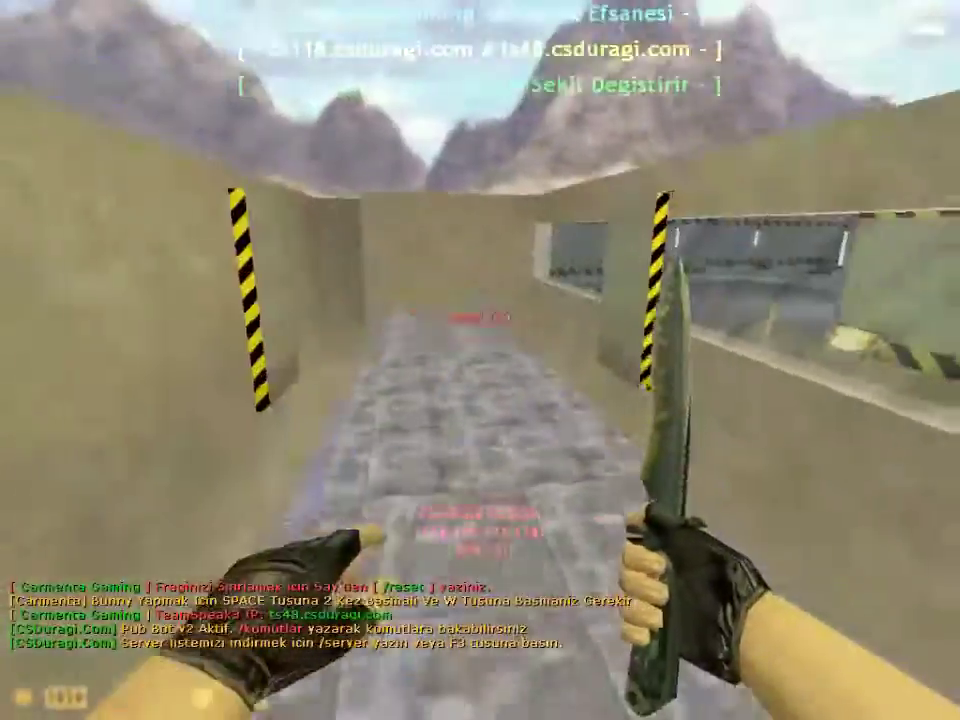
{"action": "key", "text": "w"}
{"action": "left_click", "coordinate": [480, 360]}
{"action": "key", "text": "2"}
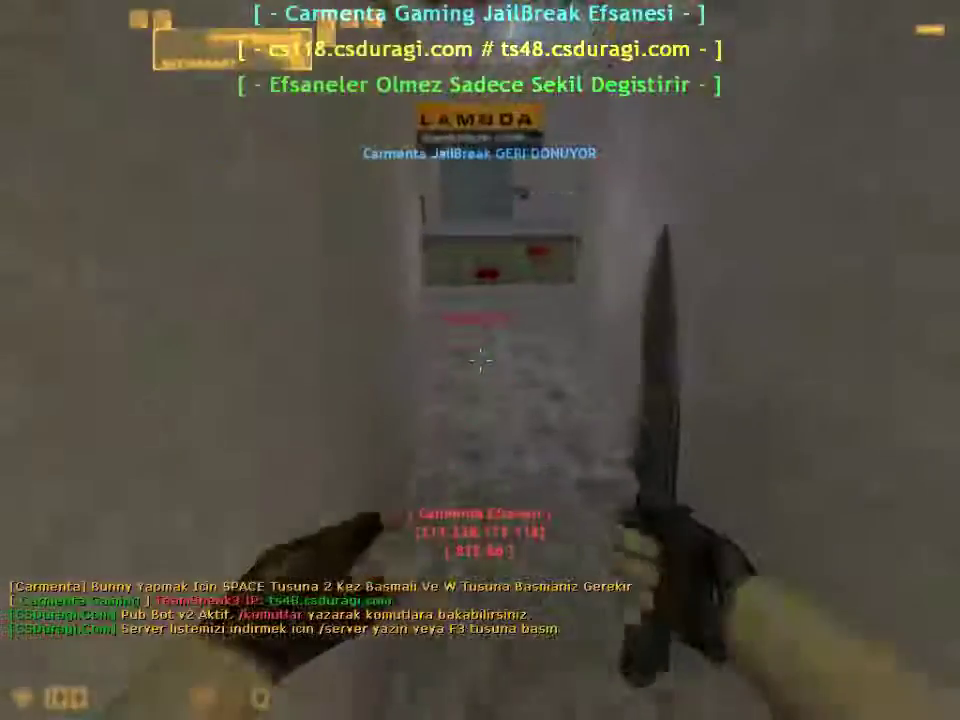
{"action": "key", "text": "w"}
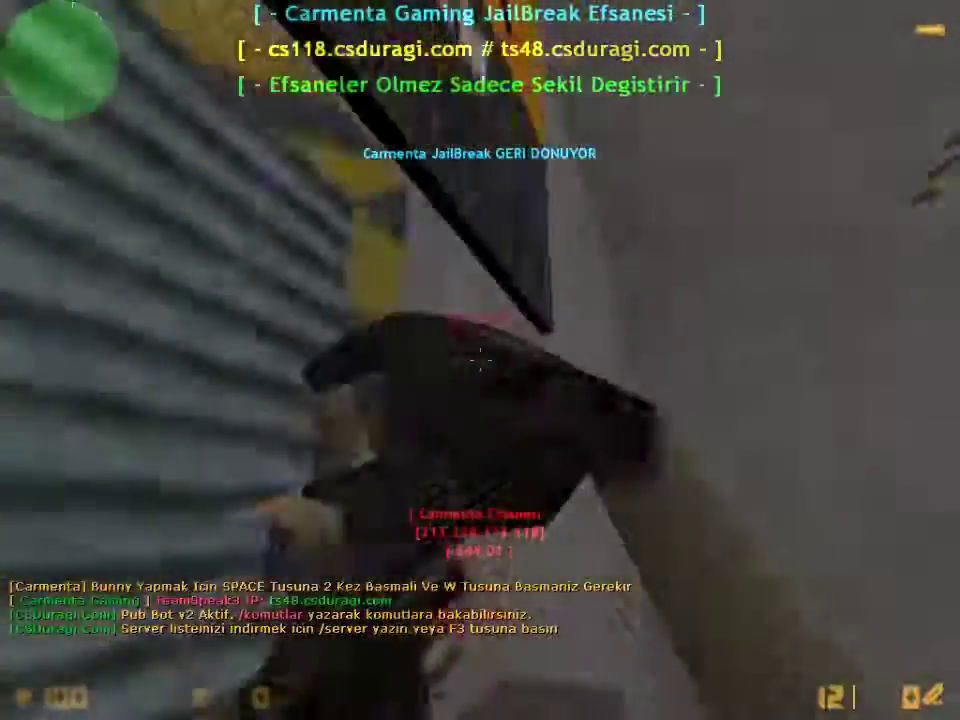
{"action": "key", "text": "3"}
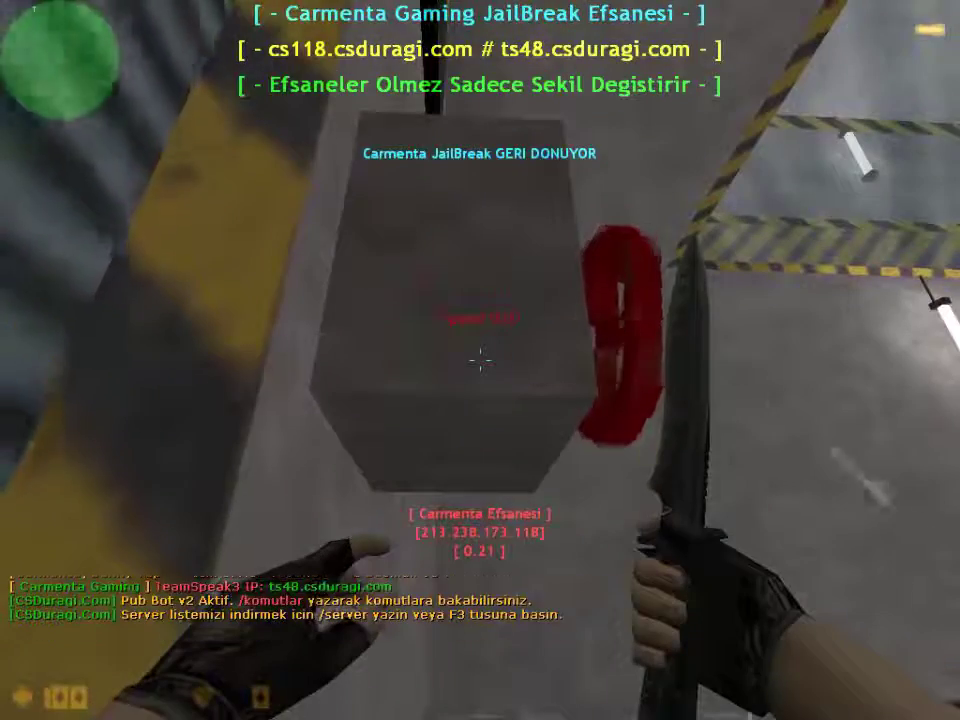
{"action": "key", "text": "w"}
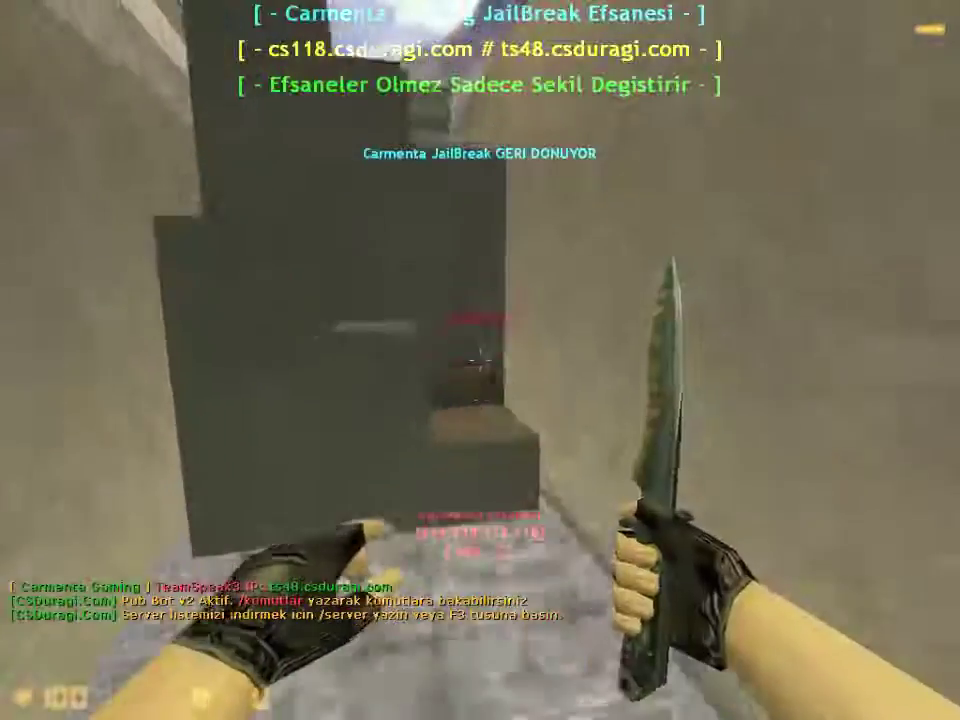
{"action": "key", "text": "w"}
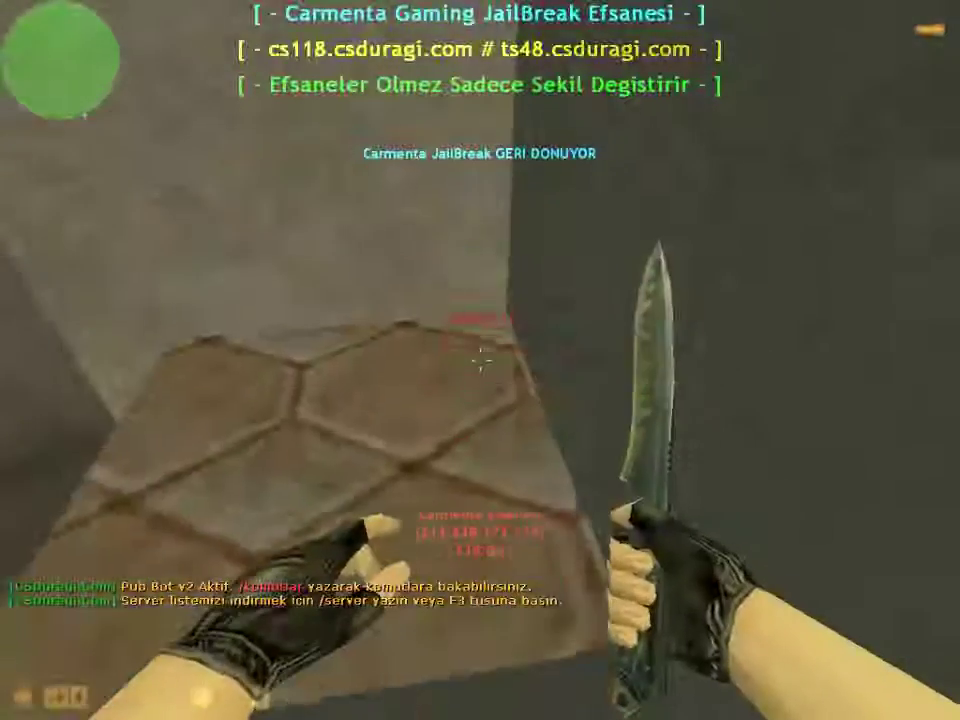
{"action": "key", "text": "w"}
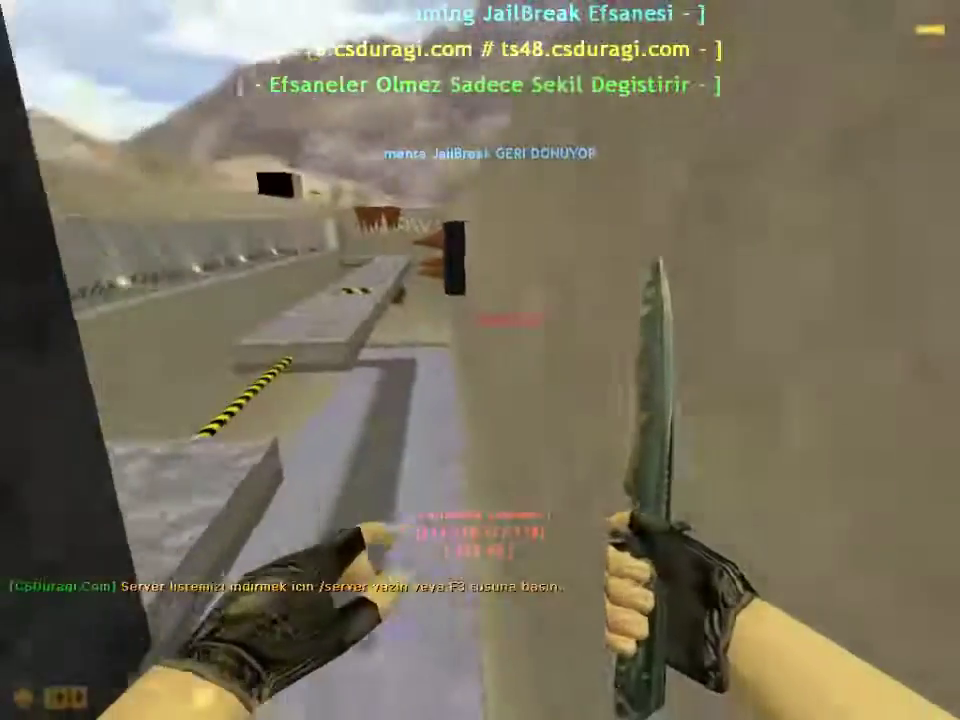
{"action": "key", "text": "w"}
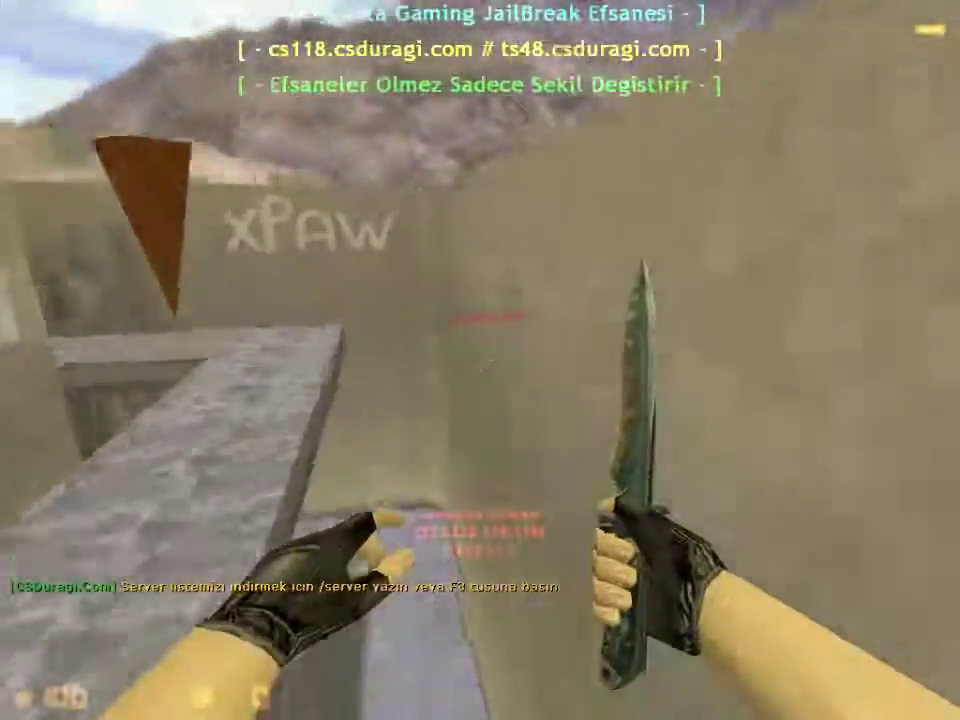
{"action": "key", "text": "w"}
{"action": "left_click", "coordinate": [480, 360]}
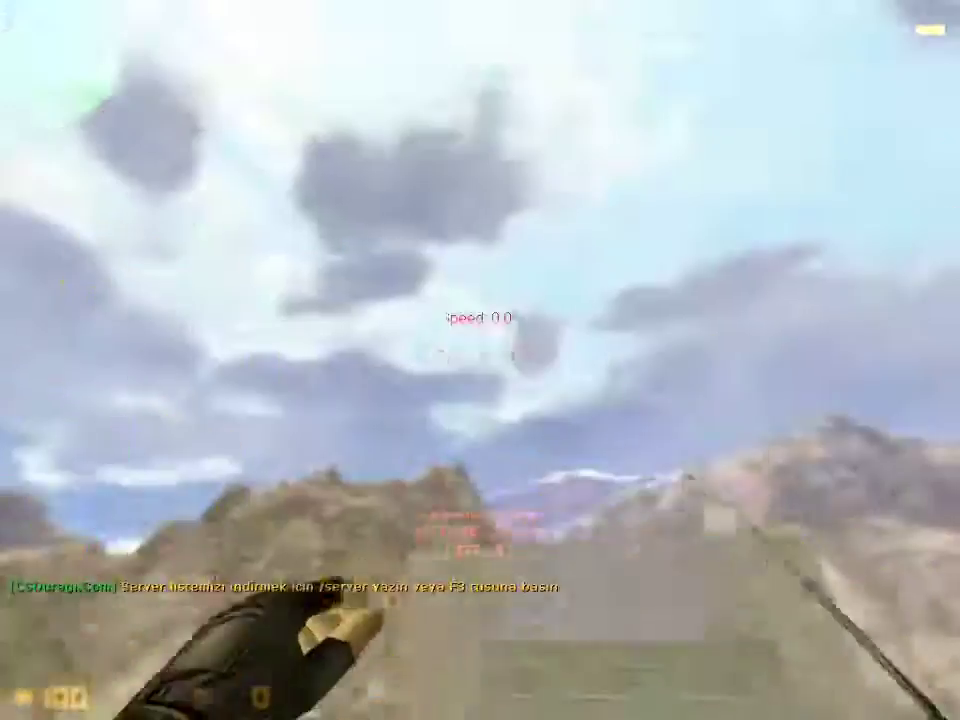
{"action": "key", "text": "w"}
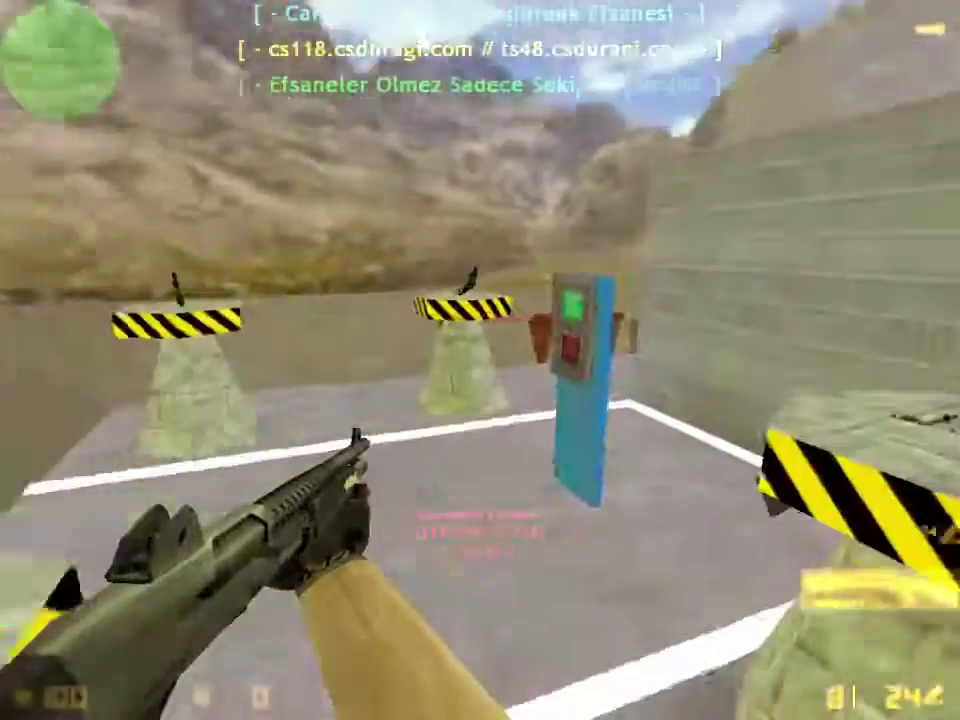
{"action": "key", "text": "w"}
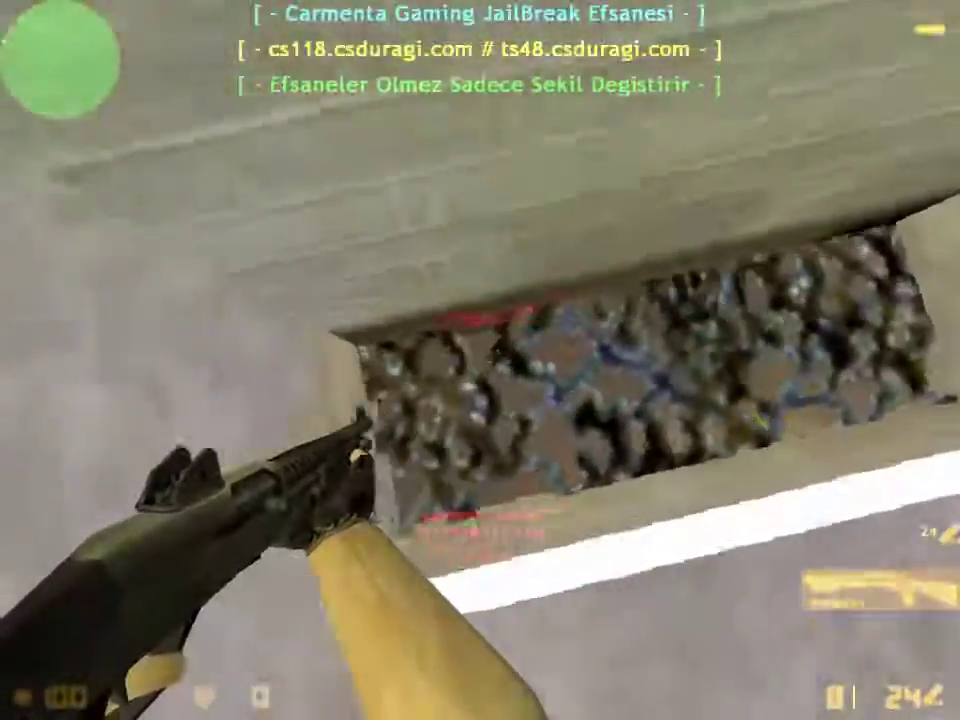
{"action": "key", "text": "w"}
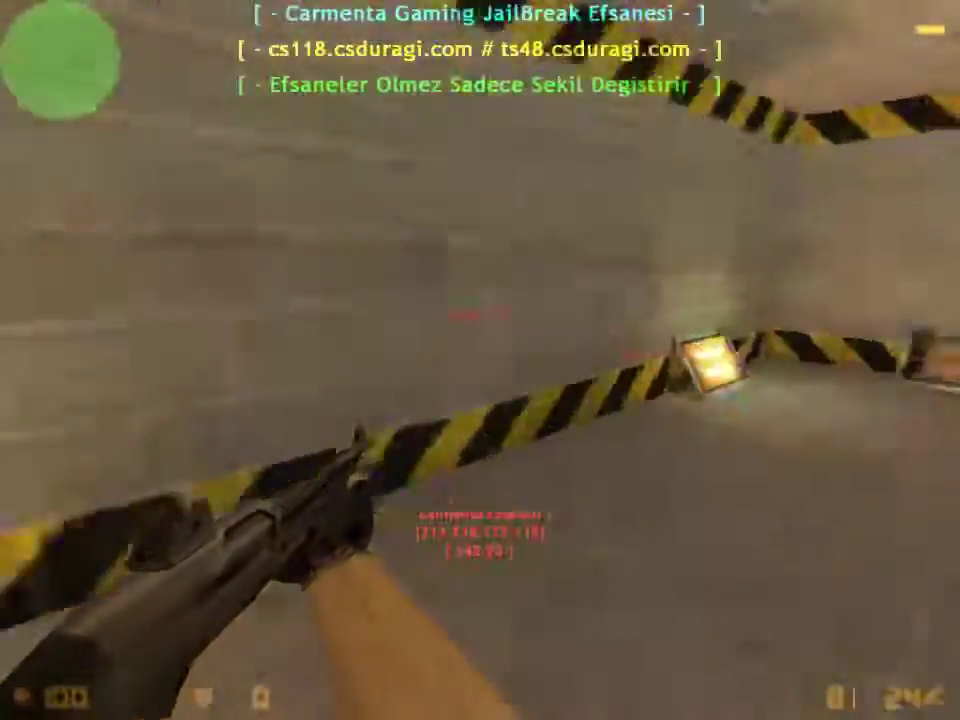
{"action": "key", "text": "w"}
{"action": "key", "text": "Tab"}
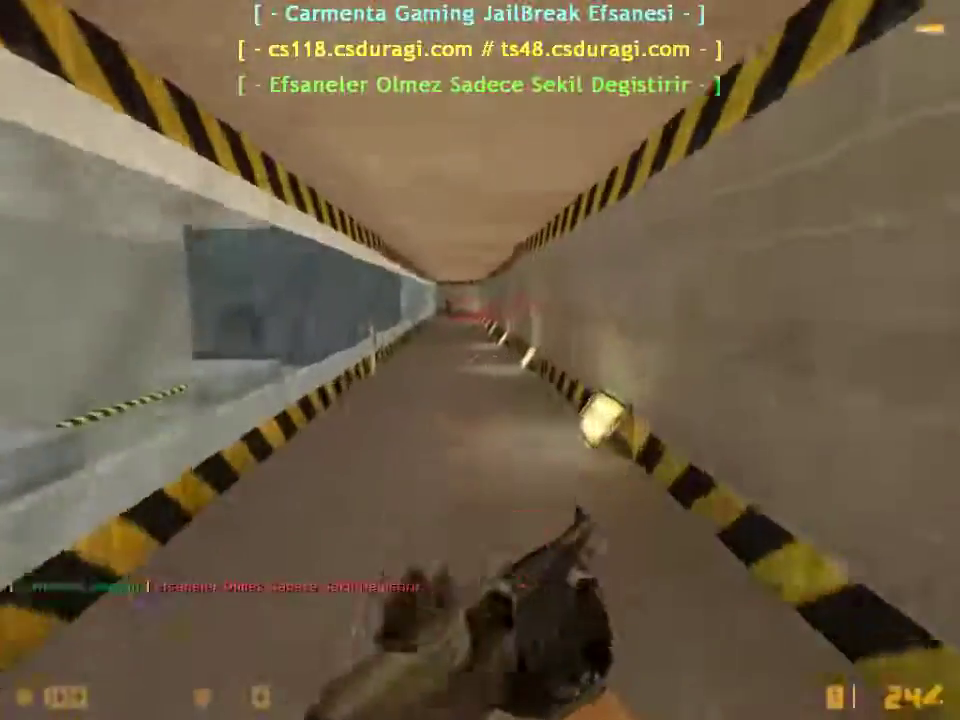